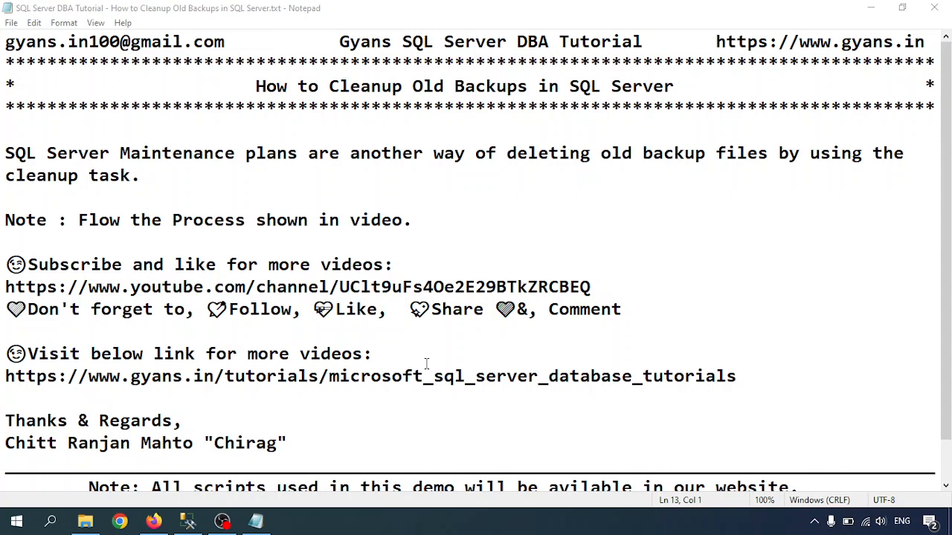
Step: Switch to SQL Server Management Studio, close all open document tabs, and collapse the SQL Server Agent and Management nodes
{"action": "left_click", "coordinate": [189, 521]}
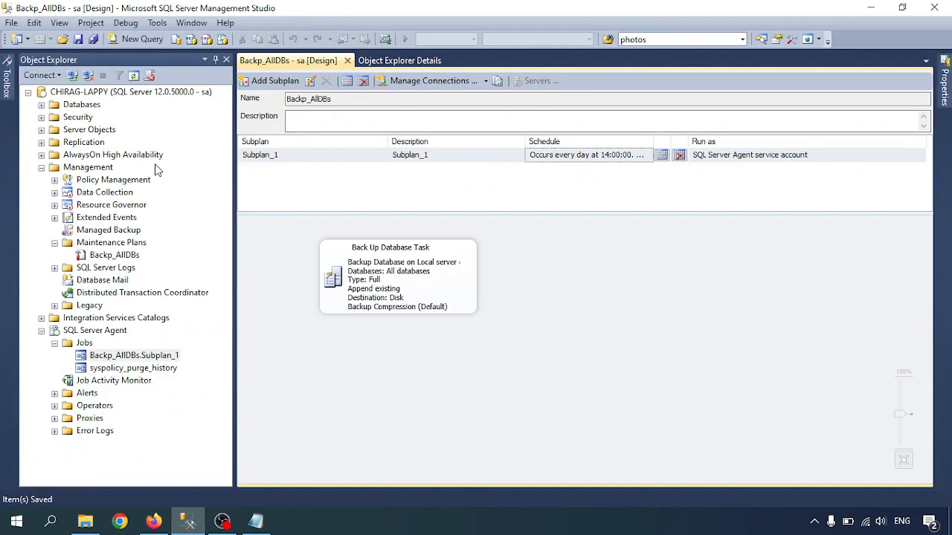
{"action": "left_click", "coordinate": [346, 60]}
{"action": "left_click", "coordinate": [318, 59]}
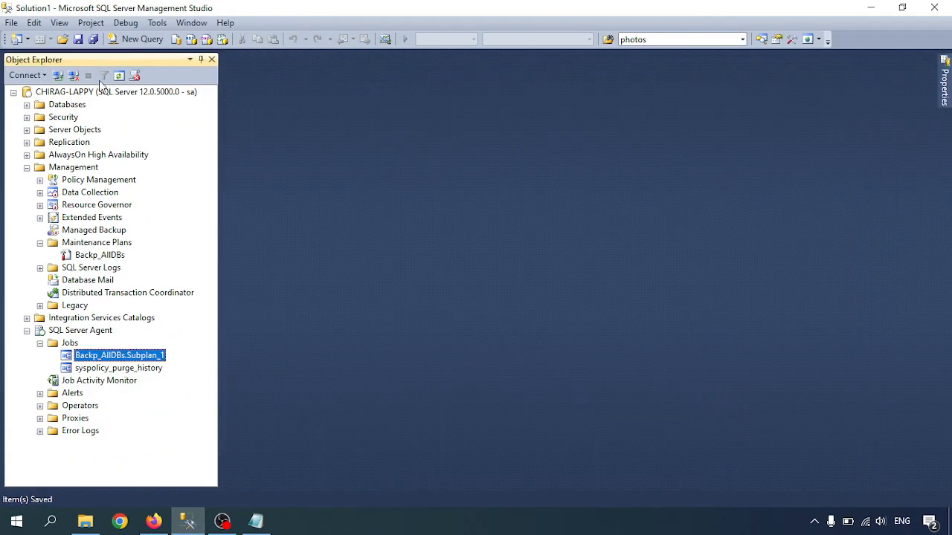
{"action": "left_click", "coordinate": [41, 343]}
{"action": "left_click", "coordinate": [26, 330]}
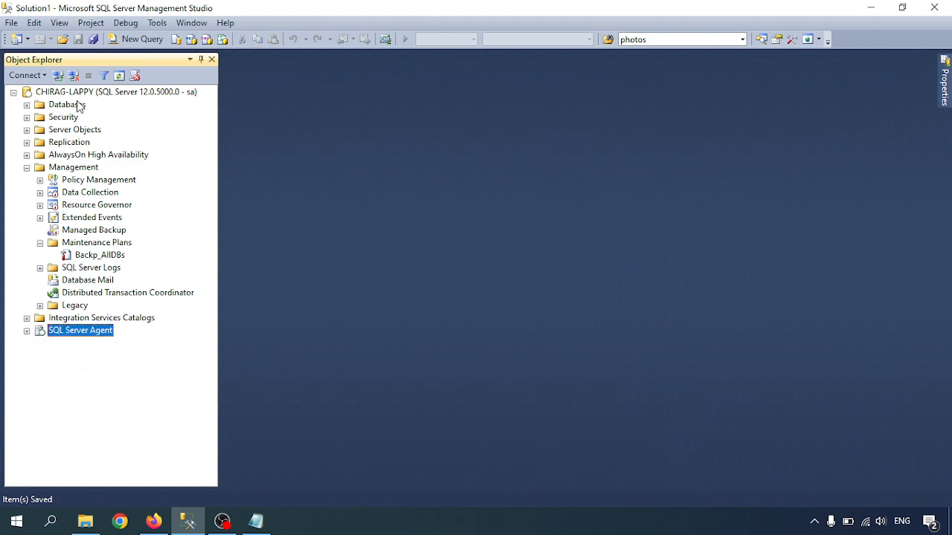
{"action": "left_click", "coordinate": [27, 167]}
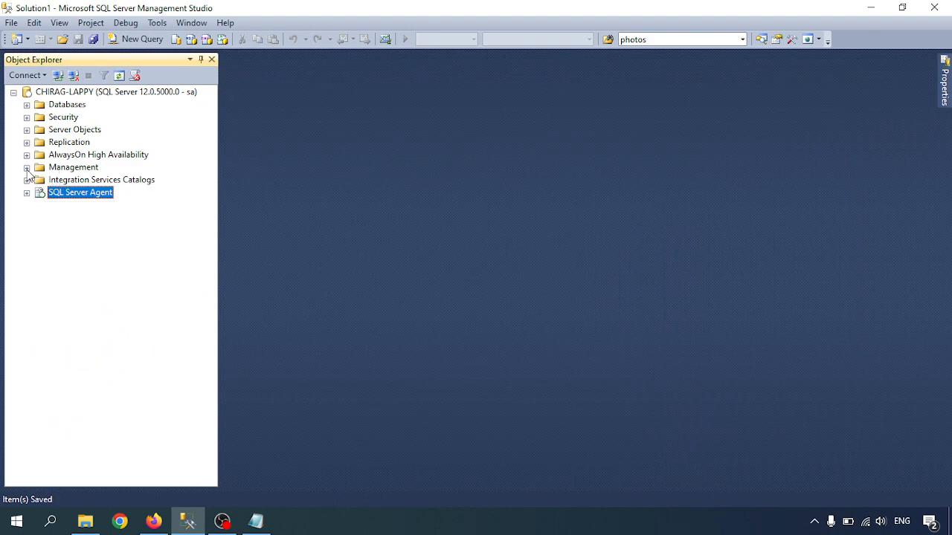
Step: Expand the Management node of the server and show its contents in Object Explorer Details
{"action": "left_click", "coordinate": [26, 168]}
{"action": "left_click", "coordinate": [71, 171]}
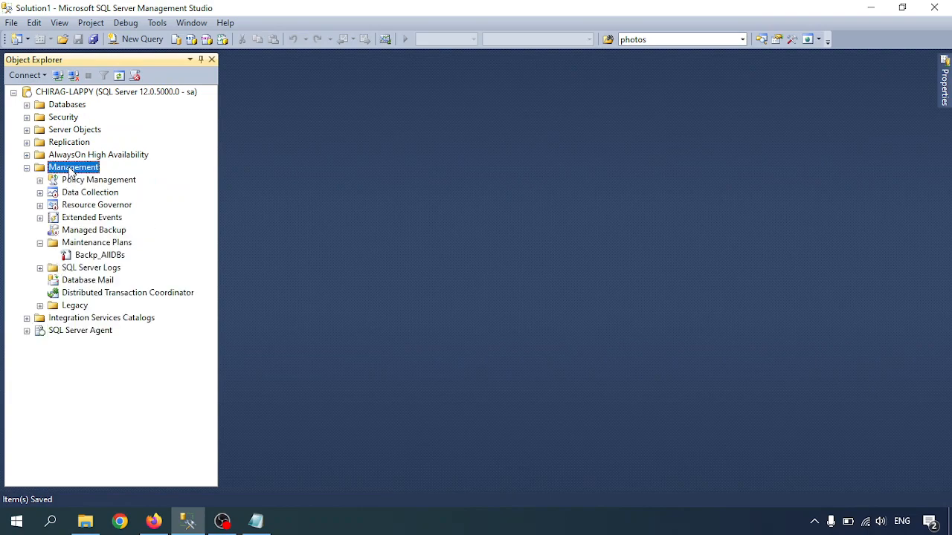
{"action": "left_click", "coordinate": [59, 23]}
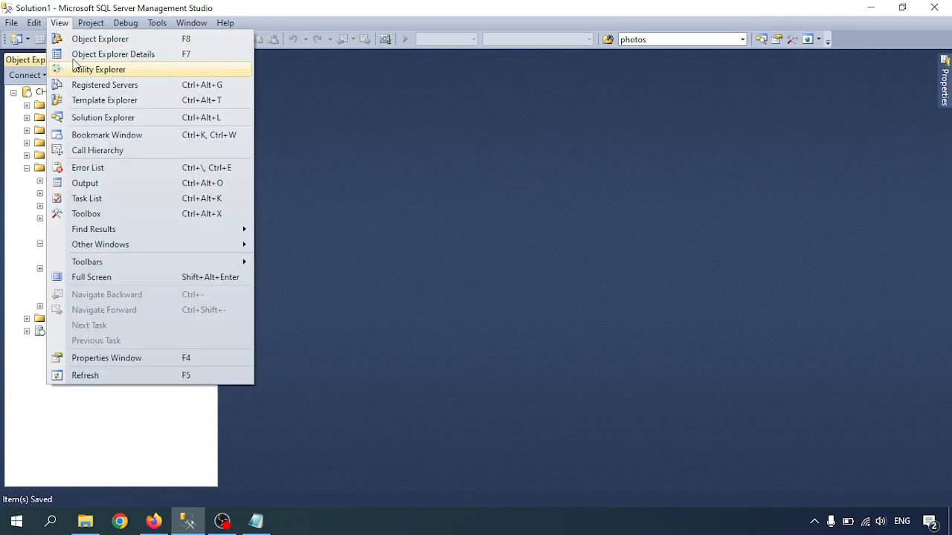
{"action": "left_click", "coordinate": [81, 54]}
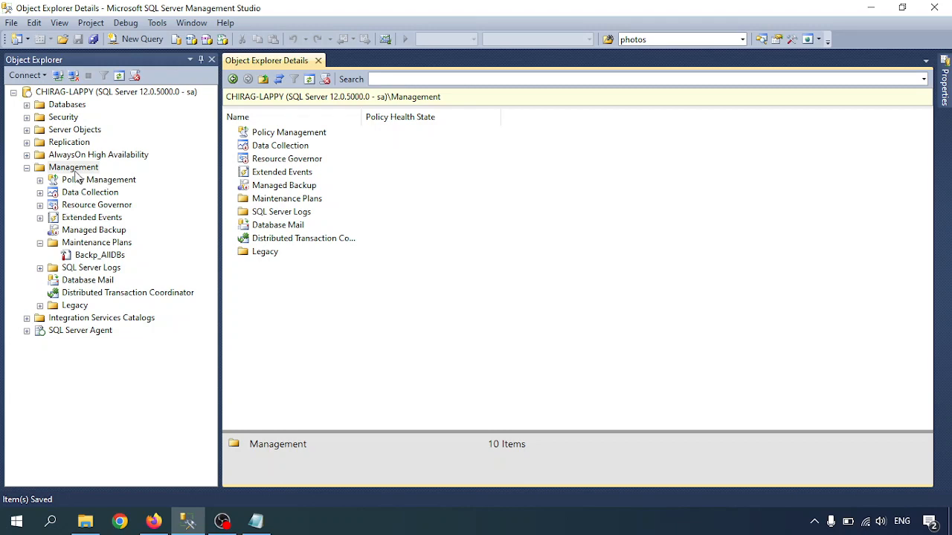
Step: Open the Backp_AllDBs maintenance plan from the Maintenance Plans folder in its designer
{"action": "left_click", "coordinate": [75, 170]}
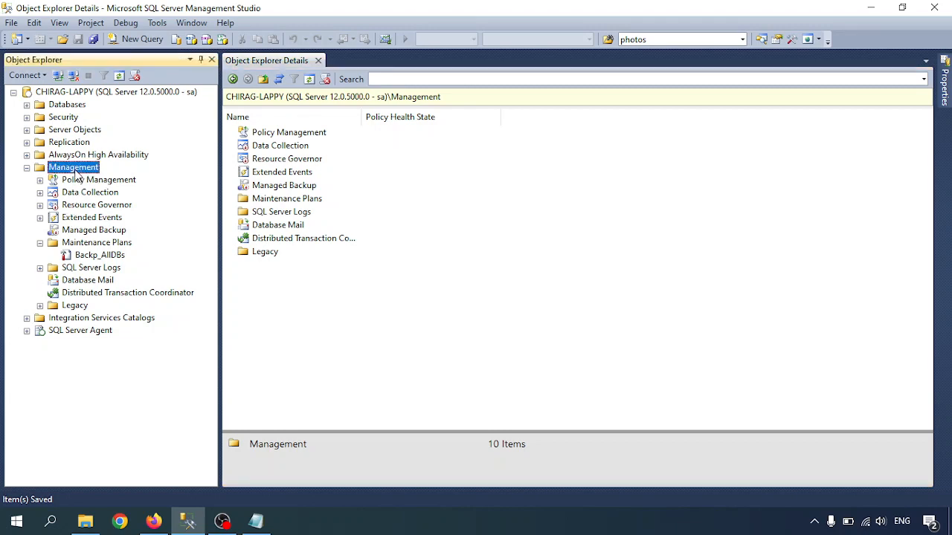
{"action": "left_click", "coordinate": [87, 245]}
{"action": "left_click", "coordinate": [93, 256]}
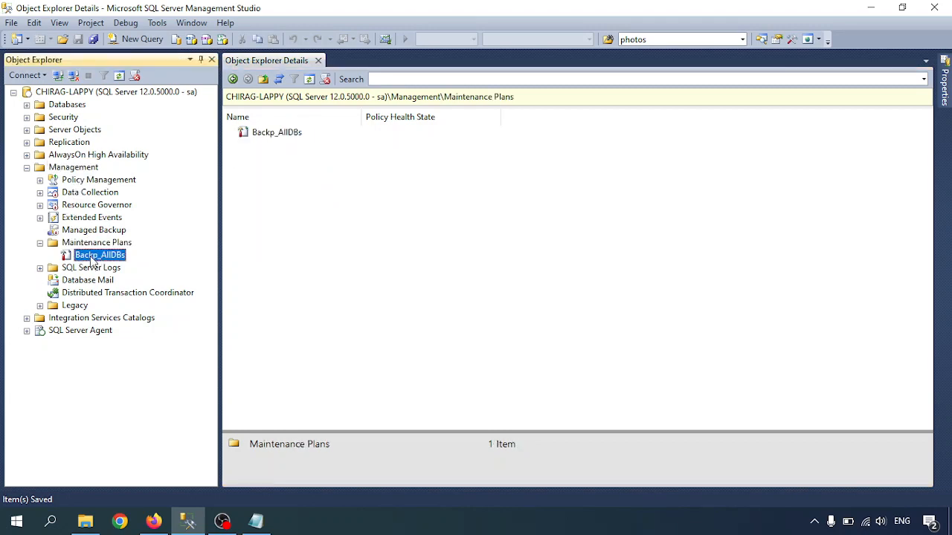
{"action": "double_click", "coordinate": [93, 257]}
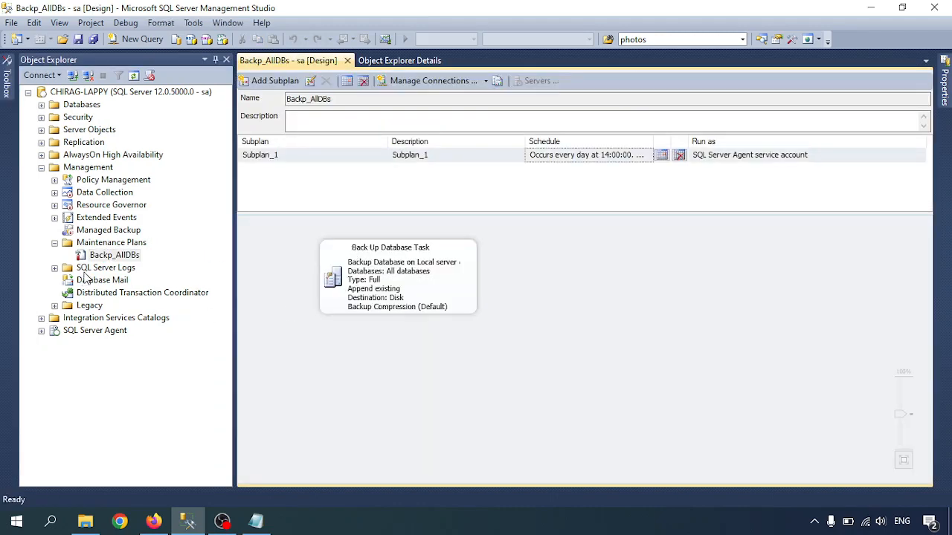
Step: Examine the plan's Back Up Database Task and locate the Backp_AllDBs.Subplan_1 job among the SQL Server Agent jobs
{"action": "left_click", "coordinate": [382, 276]}
{"action": "left_click", "coordinate": [146, 386]}
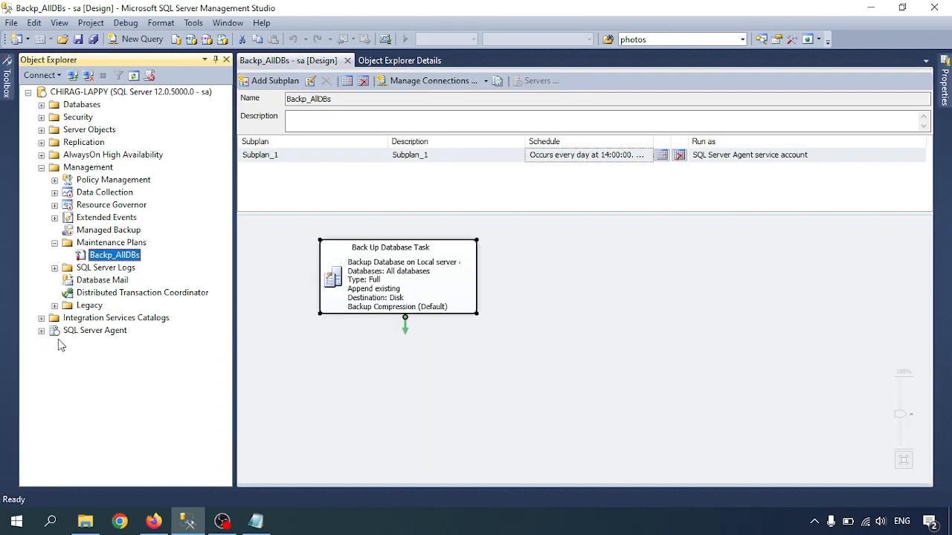
{"action": "left_click", "coordinate": [42, 331]}
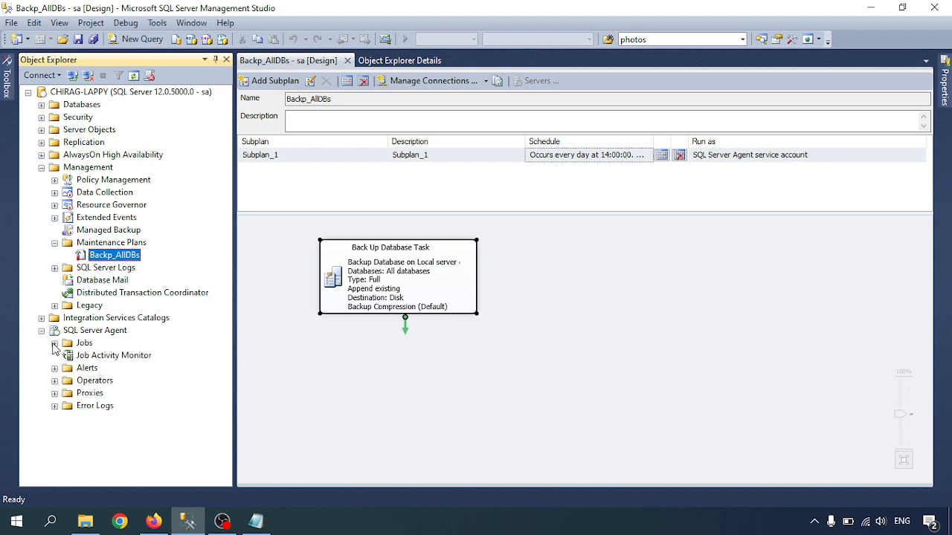
{"action": "left_click", "coordinate": [55, 344]}
{"action": "left_click", "coordinate": [115, 357]}
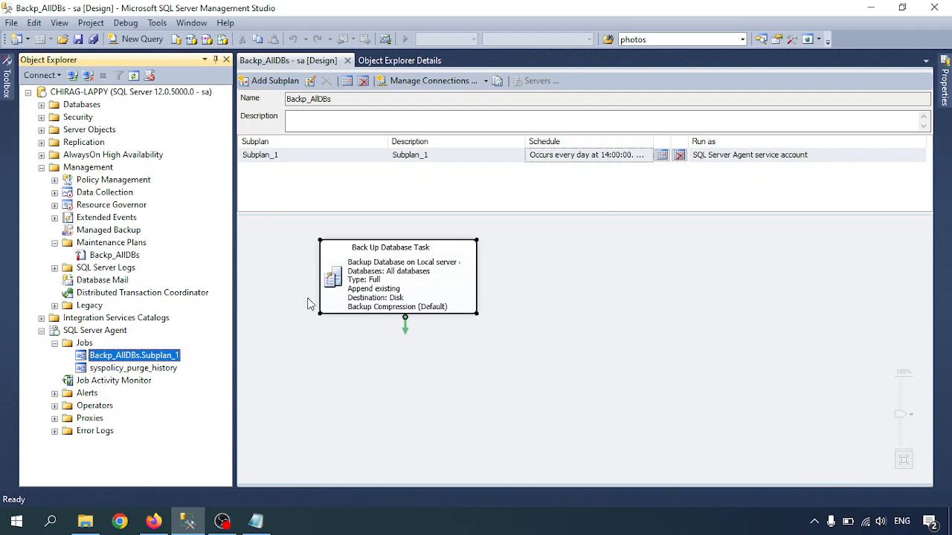
{"action": "left_click", "coordinate": [363, 382]}
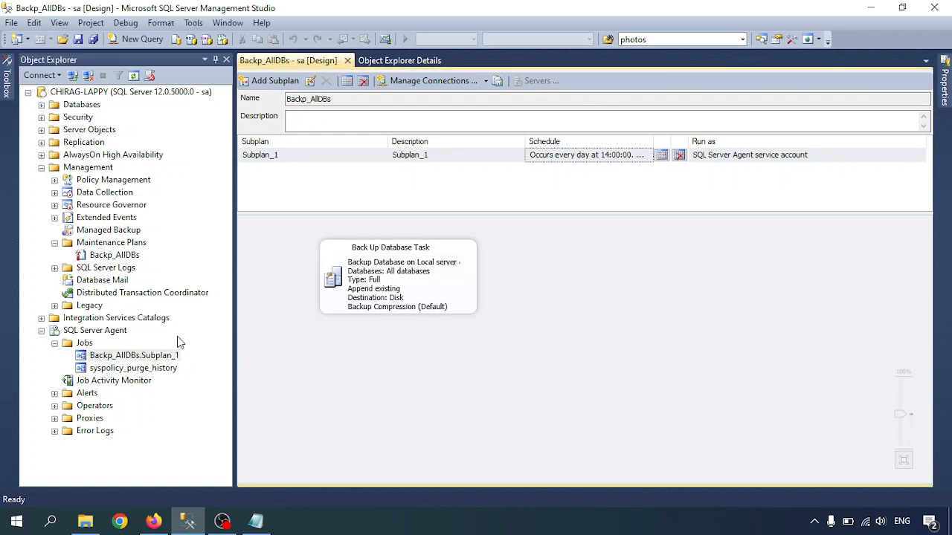
Step: Add a Maintenance Cleanup Task to the plan and place it directly below the Back Up Database Task
{"action": "left_click", "coordinate": [6, 84]}
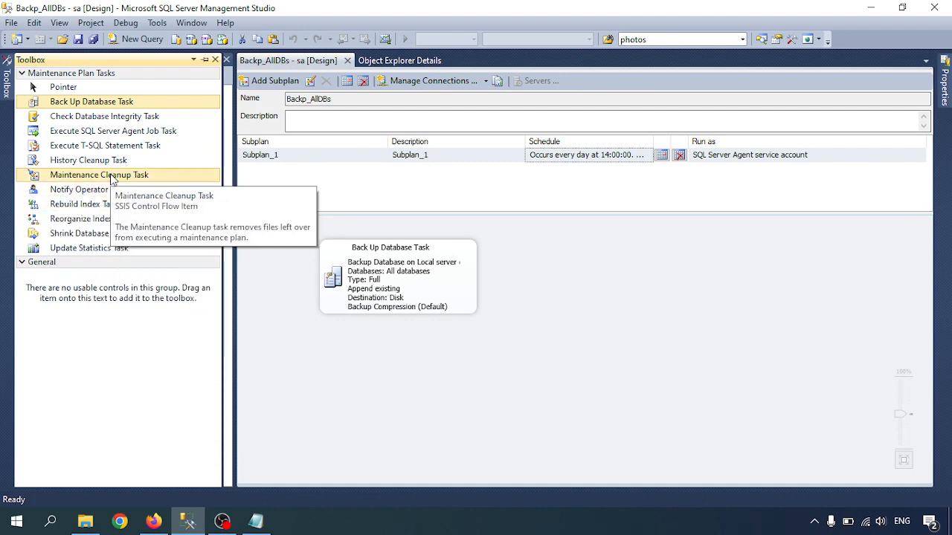
{"action": "left_click_drag", "start_coordinate": [111, 178], "coordinate": [369, 369]}
{"action": "left_click_drag", "start_coordinate": [440, 386], "coordinate": [392, 377]}
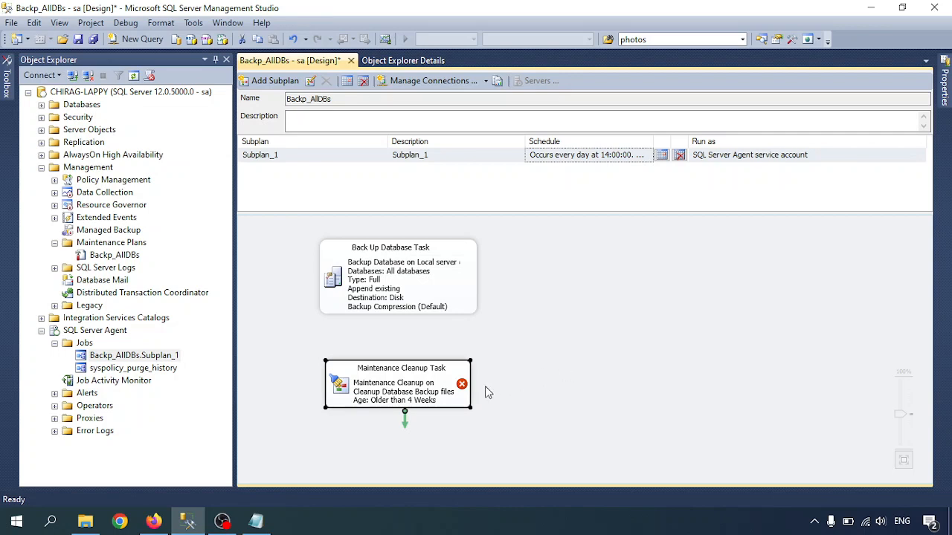
{"action": "mouse_move", "coordinate": [462, 387]}
{"action": "left_click", "coordinate": [479, 386]}
{"action": "mouse_move", "coordinate": [450, 388]}
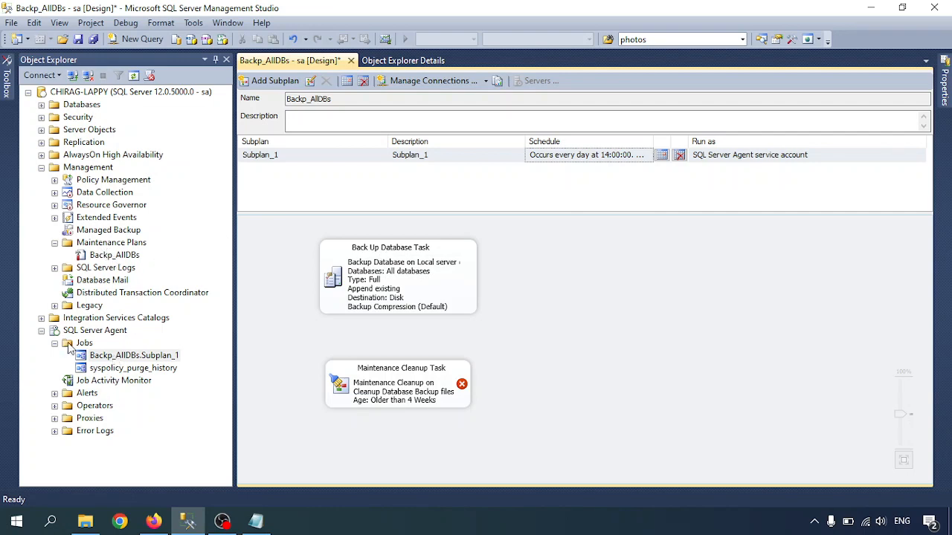
Step: Review the schedules and steps of the Backp_AllDBs.Subplan_1 job, generate its script, and close the job properties and the script
{"action": "double_click", "coordinate": [116, 357]}
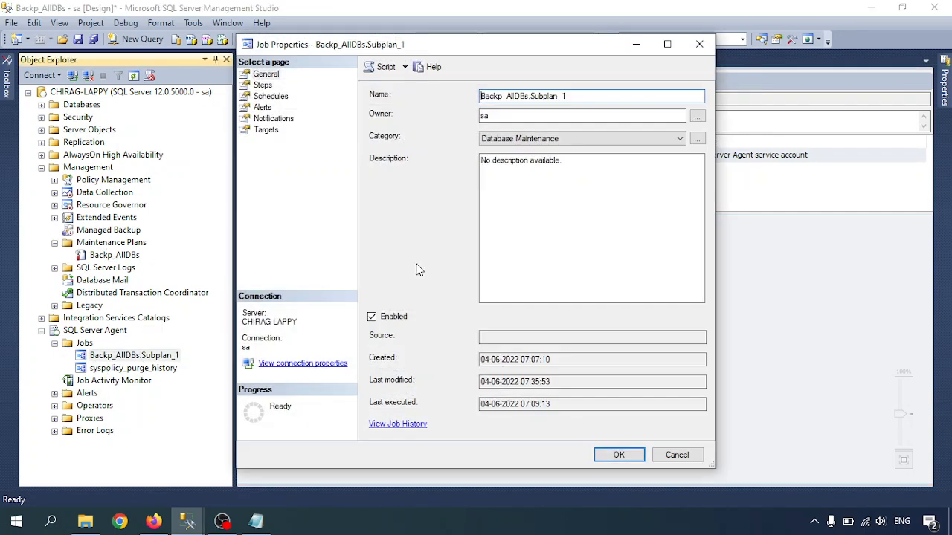
{"action": "left_click", "coordinate": [270, 95]}
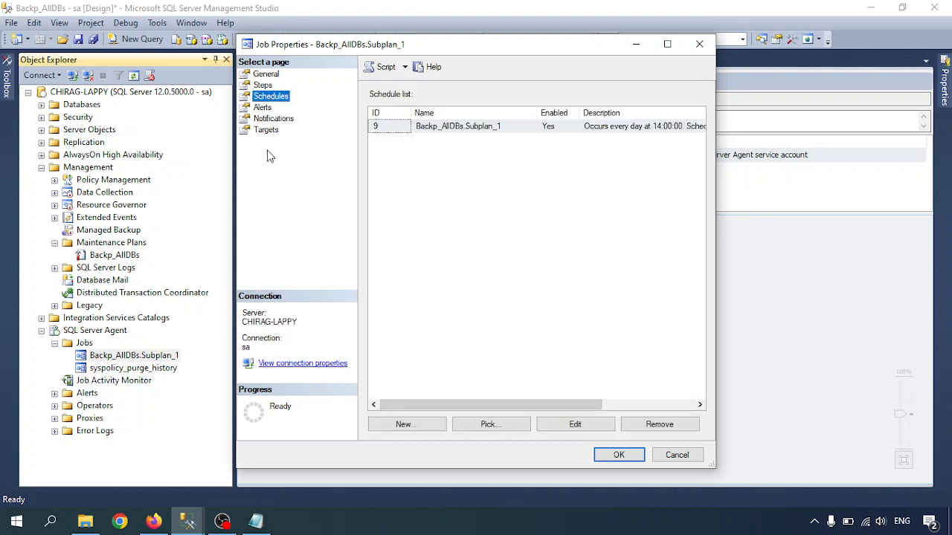
{"action": "left_click", "coordinate": [263, 86]}
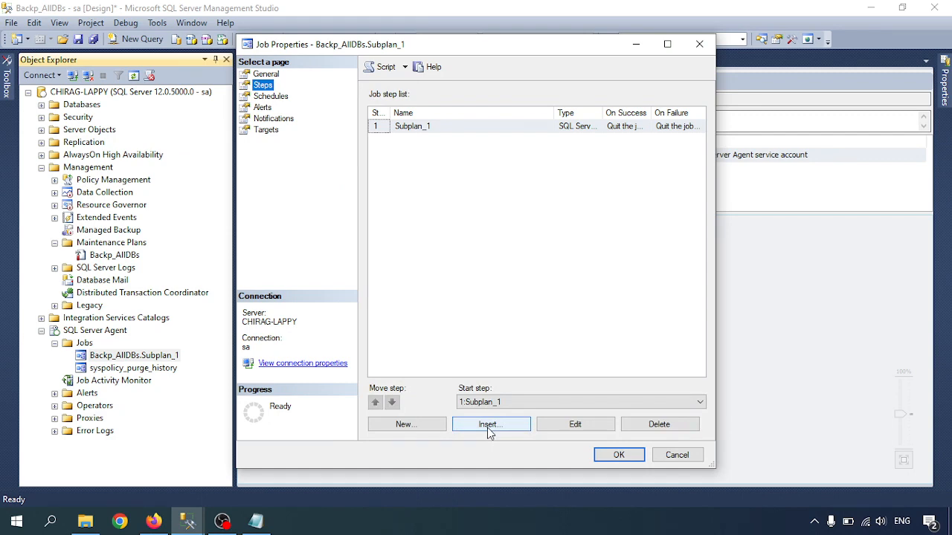
{"action": "left_click", "coordinate": [386, 67]}
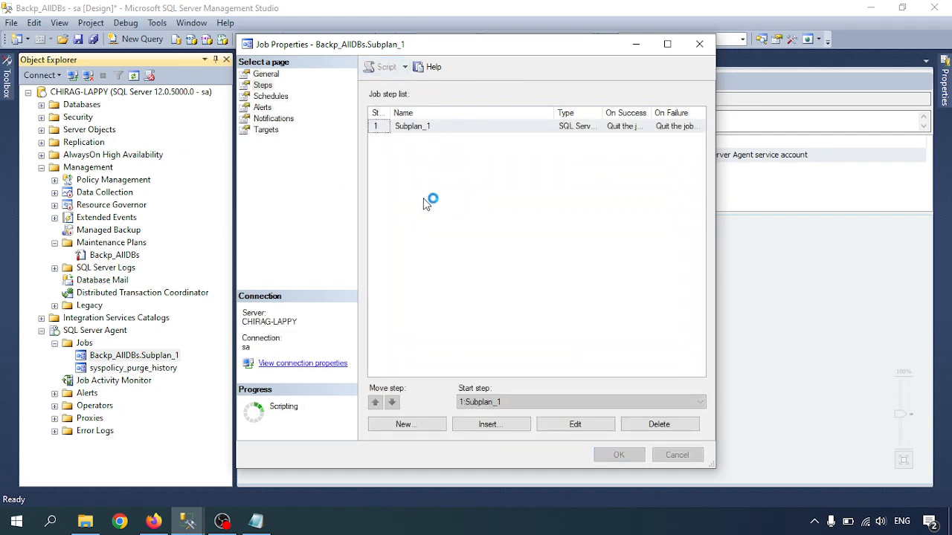
{"action": "left_click", "coordinate": [699, 44]}
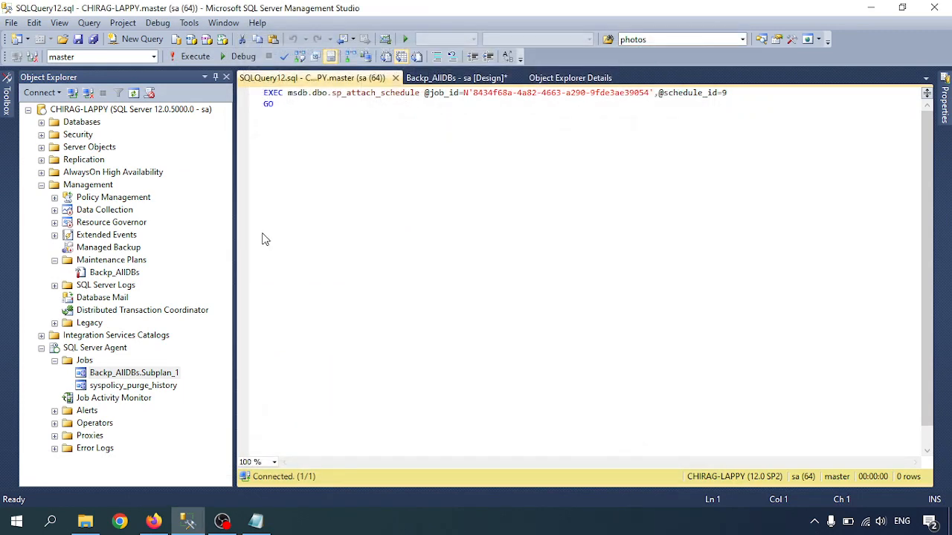
{"action": "middle_click", "coordinate": [331, 77]}
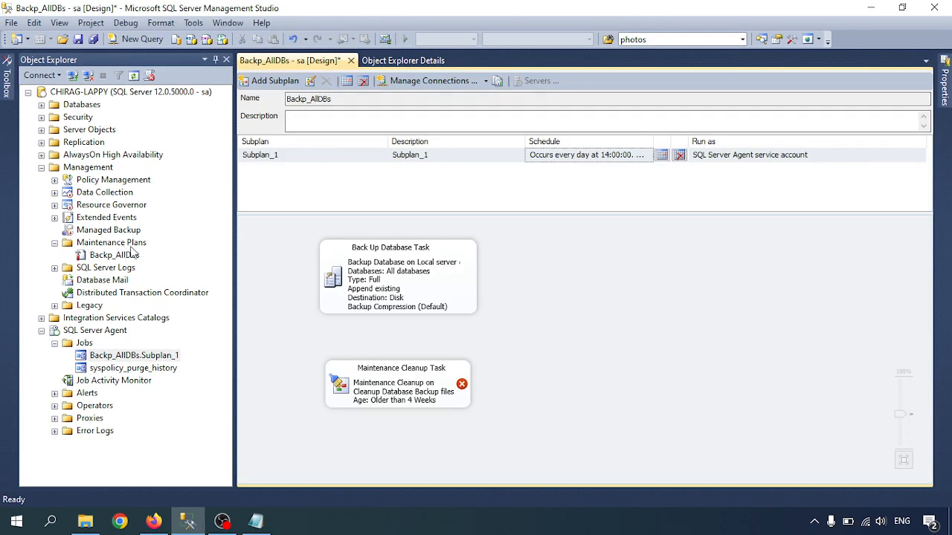
Step: Open the Maintenance Cleanup Task for editing and keep Local server connection as its connection
{"action": "left_click", "coordinate": [387, 389]}
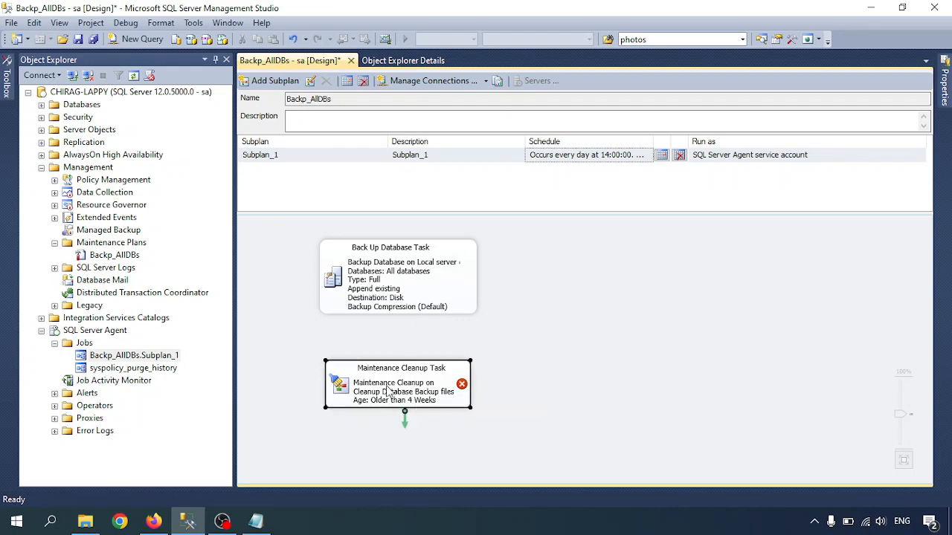
{"action": "double_click", "coordinate": [353, 398]}
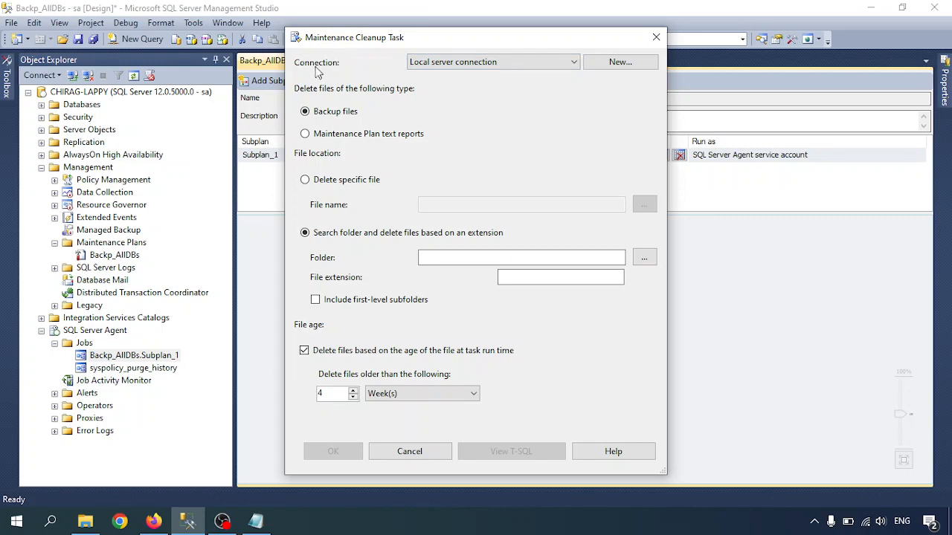
{"action": "left_click", "coordinate": [456, 63]}
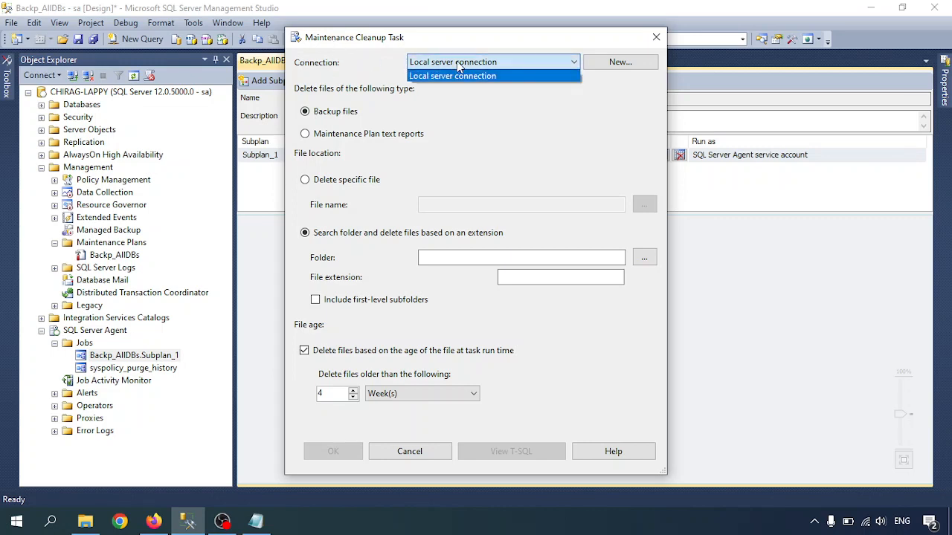
{"action": "left_click", "coordinate": [457, 63]}
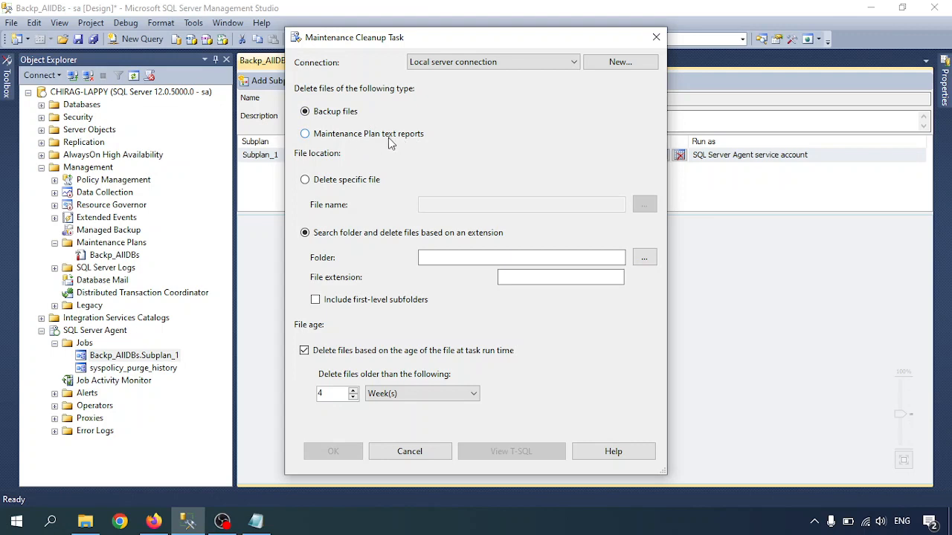
Step: Set the task to delete backup files by searching a folder for the file extension bak
{"action": "left_click", "coordinate": [338, 141]}
{"action": "left_click", "coordinate": [332, 119]}
{"action": "left_click", "coordinate": [331, 186]}
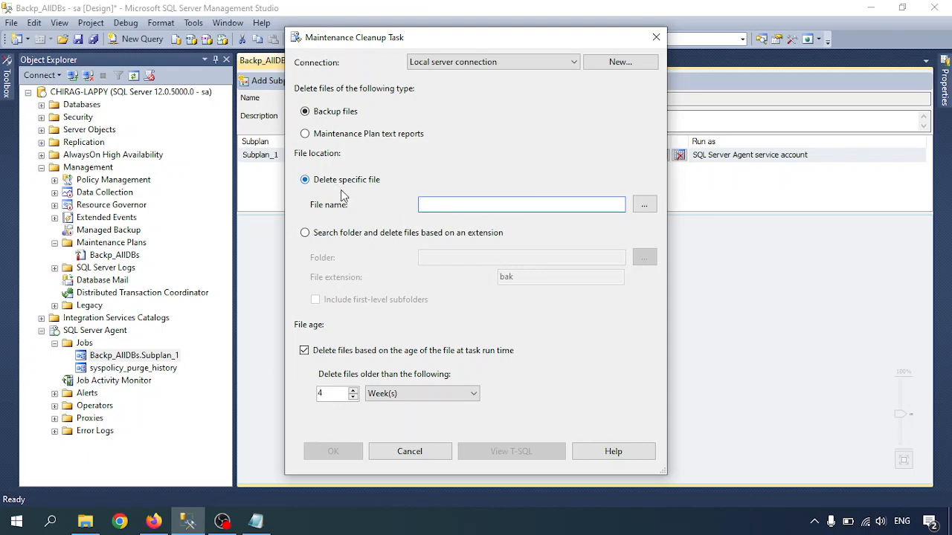
{"action": "left_click", "coordinate": [329, 234]}
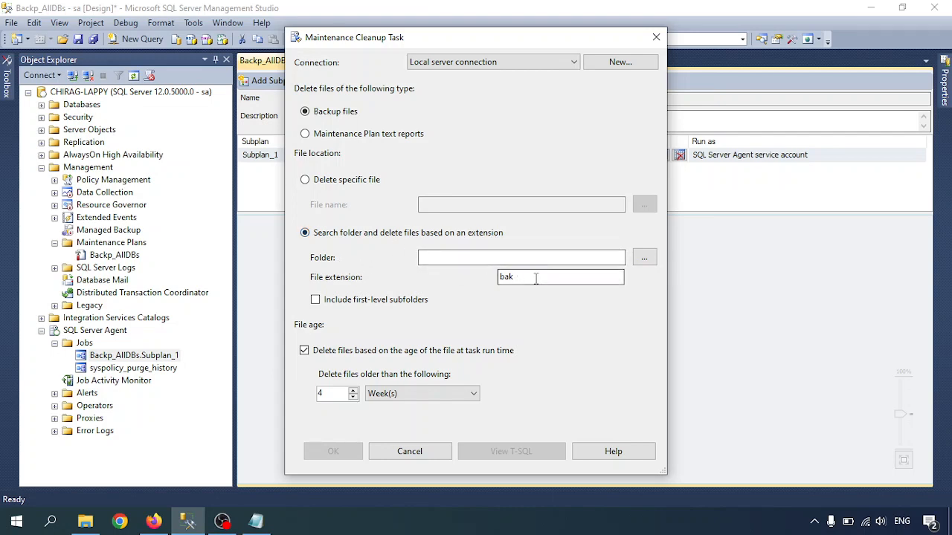
{"action": "left_click_drag", "start_coordinate": [533, 276], "coordinate": [489, 281]}
Step: Browse for the cleanup folder and select C:\Program Files\Microsoft SQL Server\MSSQL12.MSSQLSERVER\MSSQL\Backup
{"action": "left_click", "coordinate": [644, 257]}
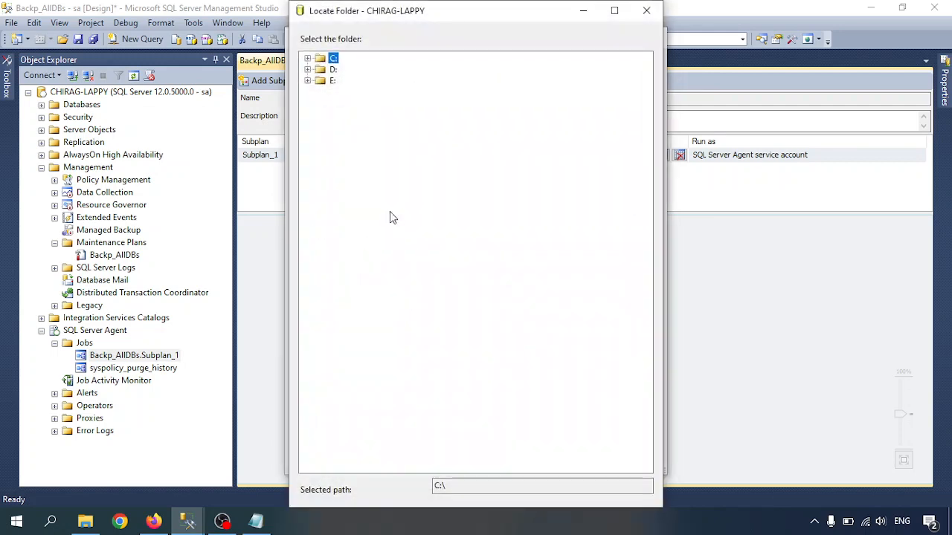
{"action": "left_click", "coordinate": [309, 60]}
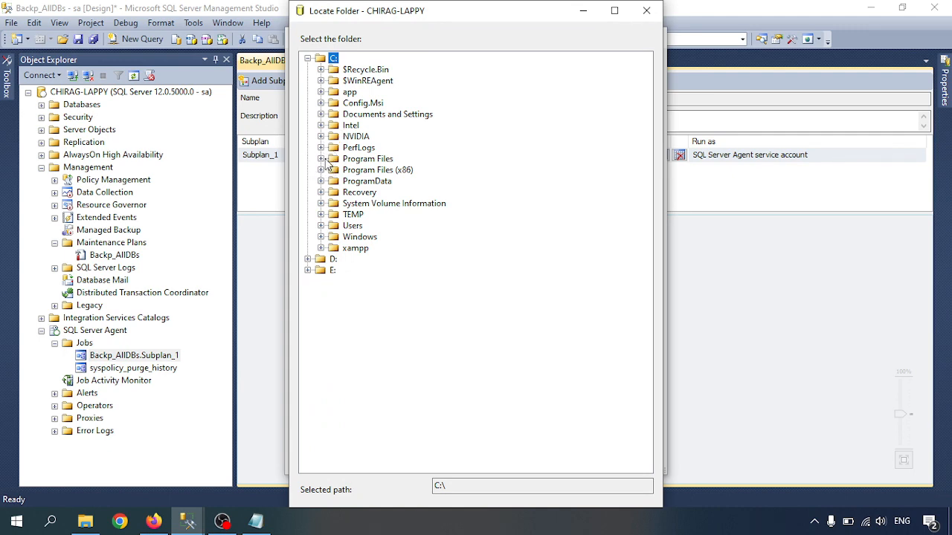
{"action": "left_click", "coordinate": [321, 158]}
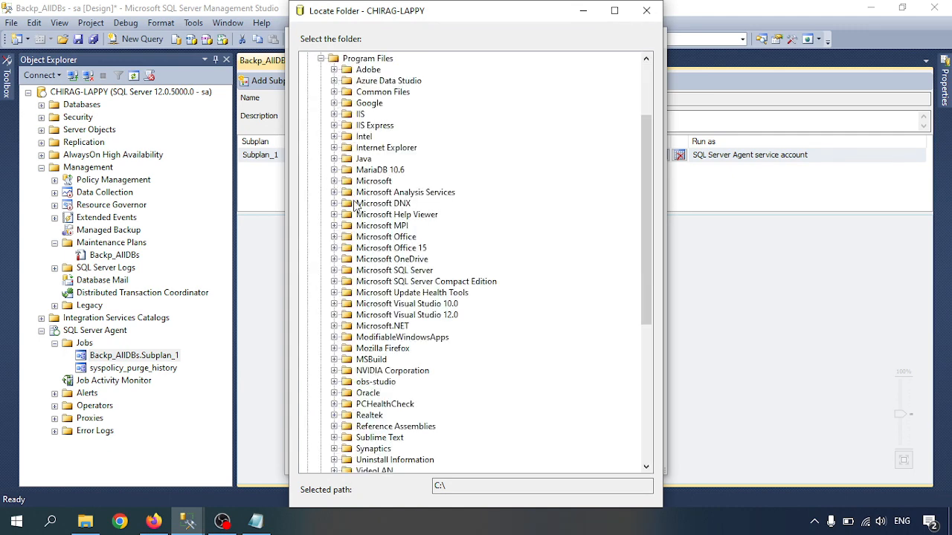
{"action": "left_click", "coordinate": [333, 270]}
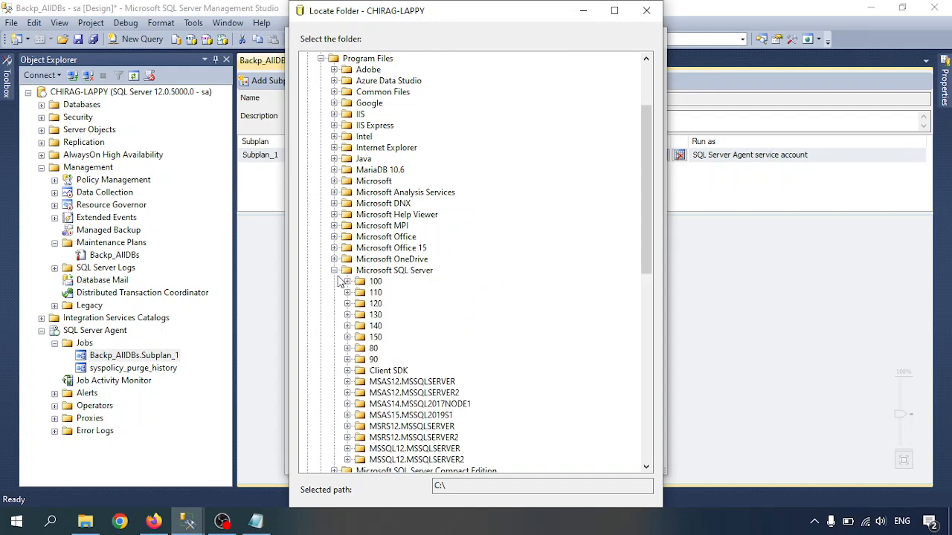
{"action": "scroll", "coordinate": [349, 361], "scroll_direction": "down", "scroll_amount": 3}
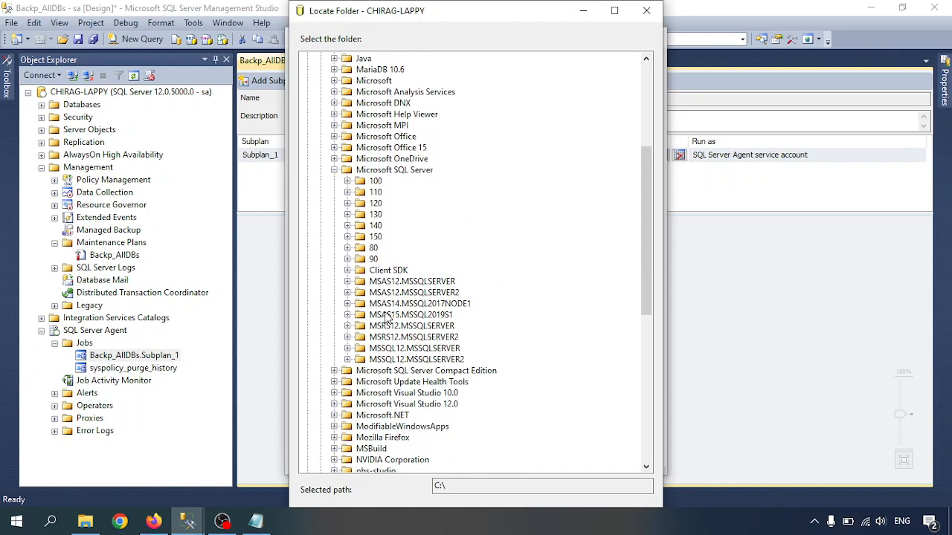
{"action": "left_click", "coordinate": [347, 349]}
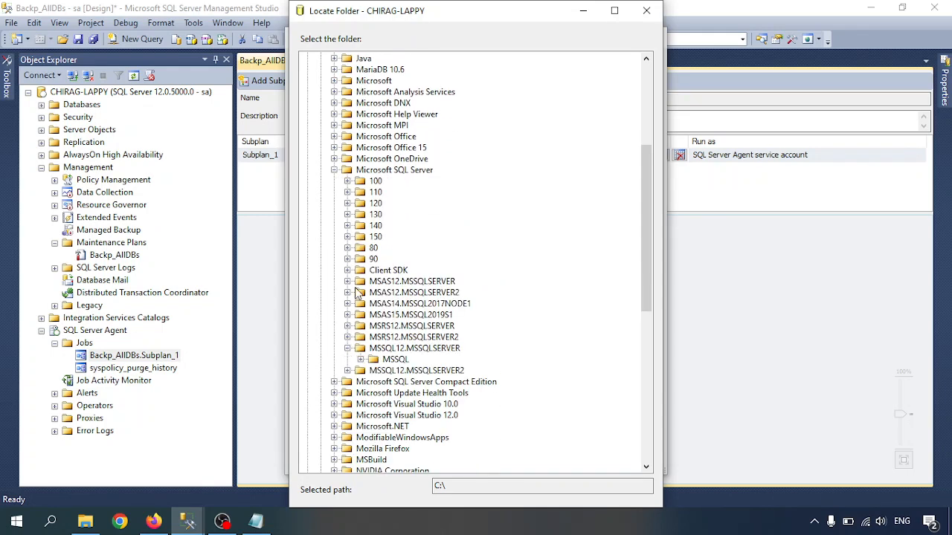
{"action": "left_click", "coordinate": [361, 360]}
{"action": "left_click", "coordinate": [374, 370]}
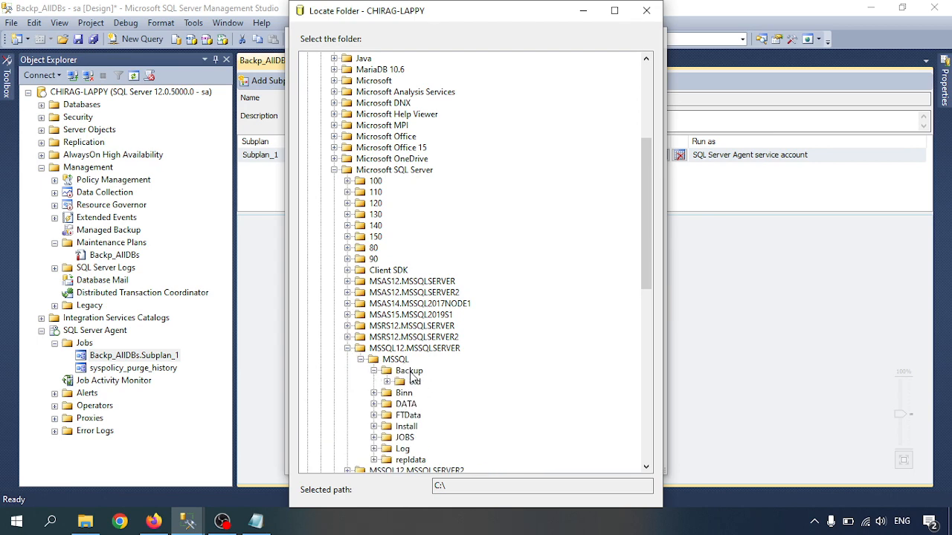
{"action": "left_click", "coordinate": [409, 371]}
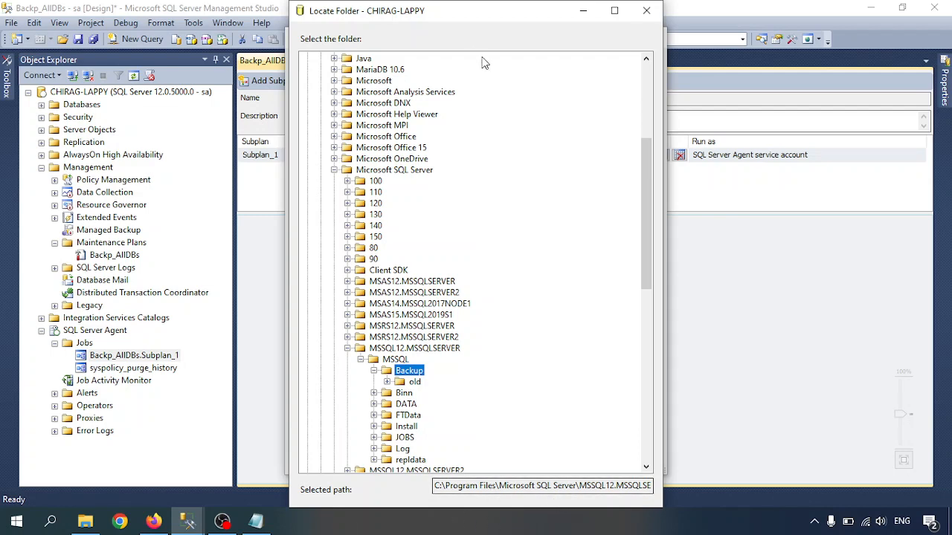
Step: Enable automatic hiding of the Windows taskbar in desktop mode to uncover the folder dialog's lower edge, and accept the Backup folder
{"action": "right_click", "coordinate": [528, 527]}
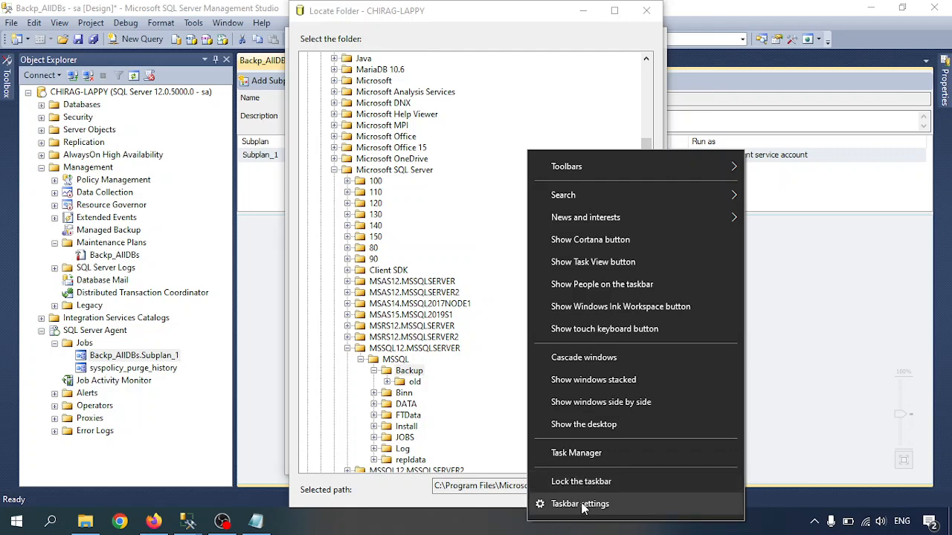
{"action": "left_click", "coordinate": [581, 504]}
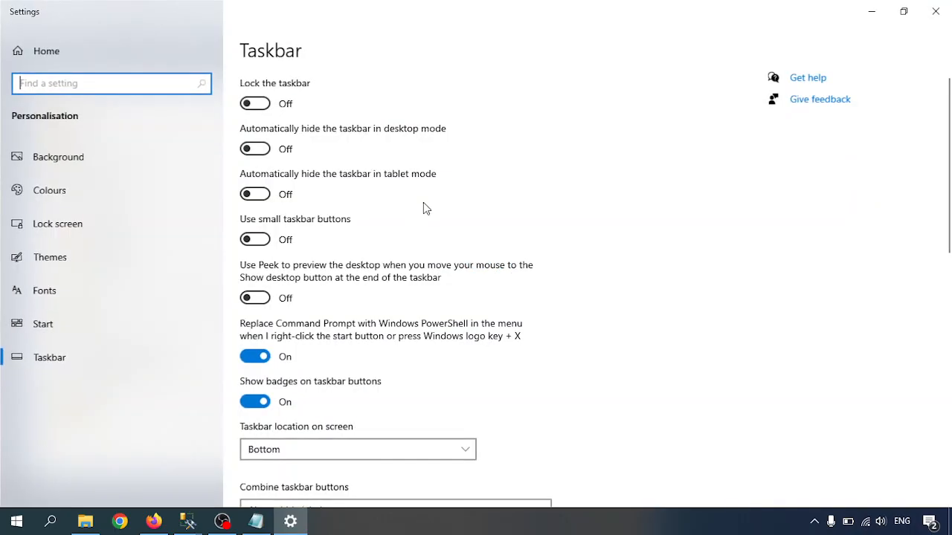
{"action": "left_click", "coordinate": [260, 151]}
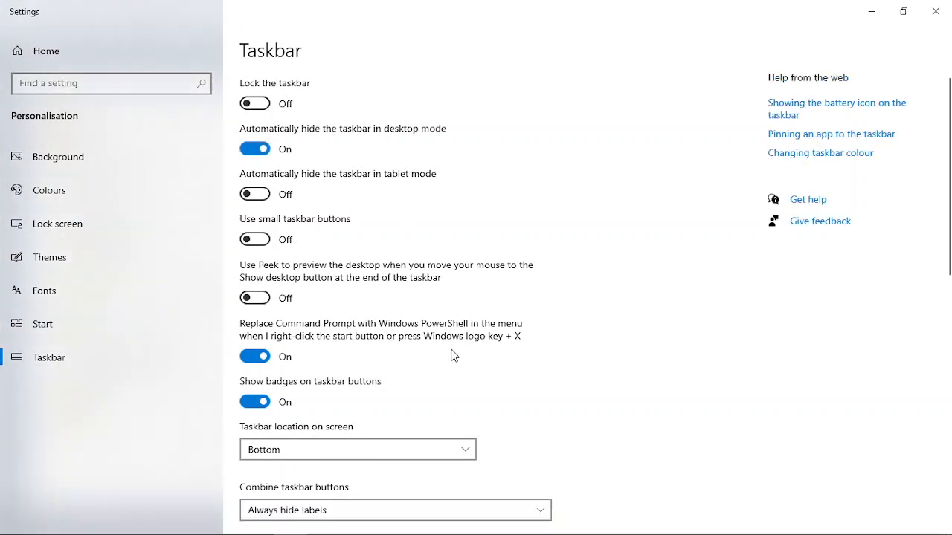
{"action": "left_click", "coordinate": [870, 11]}
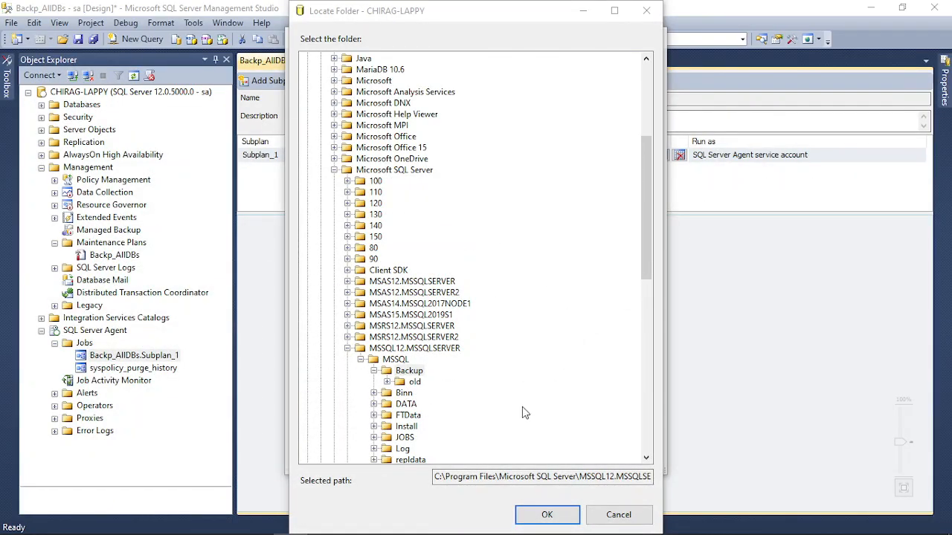
{"action": "left_click", "coordinate": [544, 520]}
{"action": "left_click", "coordinate": [545, 518]}
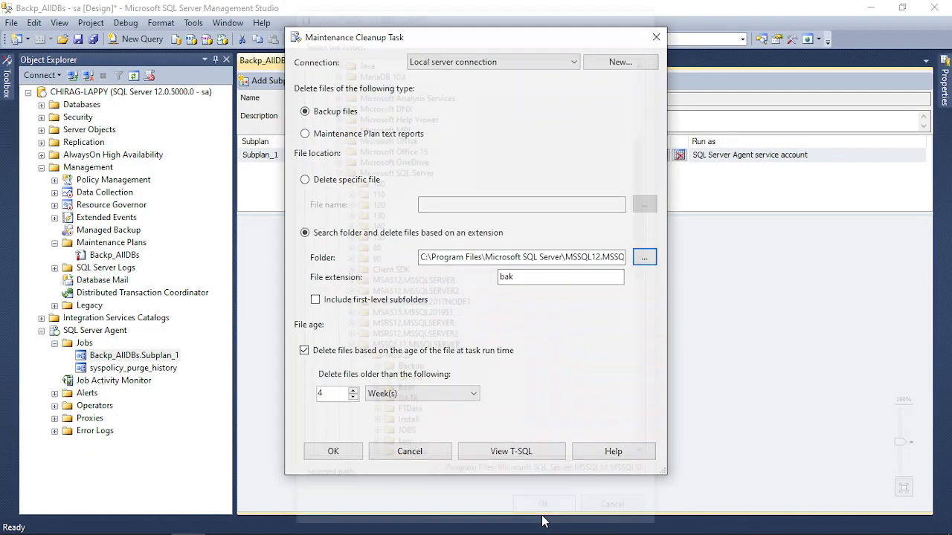
Step: Turn off automatic hiding of the Windows taskbar in desktop mode and return to the Maintenance Cleanup Task
{"action": "right_click", "coordinate": [553, 529]}
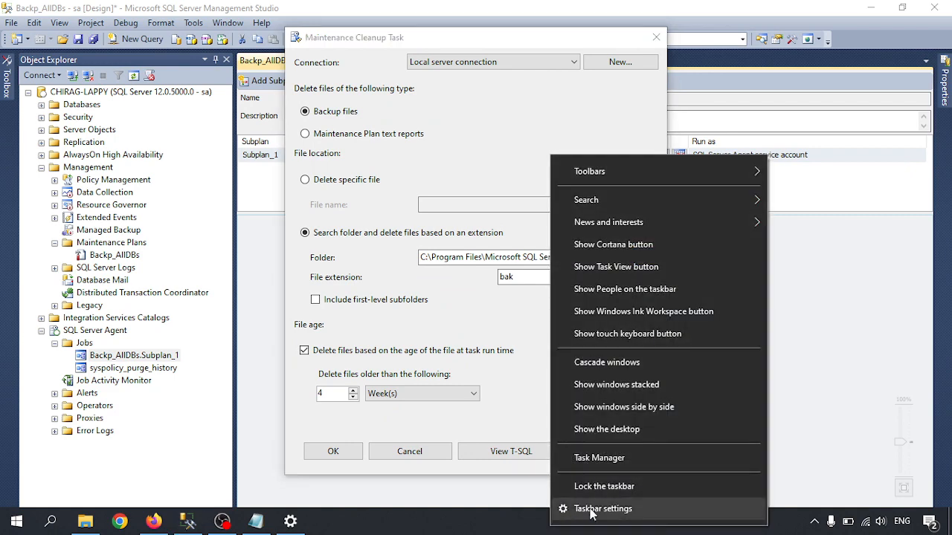
{"action": "left_click", "coordinate": [291, 524]}
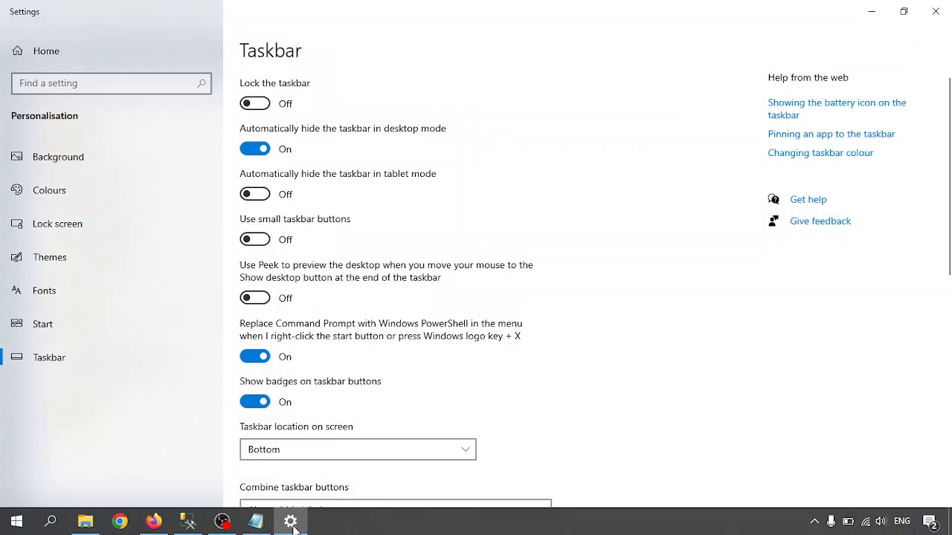
{"action": "left_click", "coordinate": [275, 148]}
{"action": "left_click", "coordinate": [874, 12]}
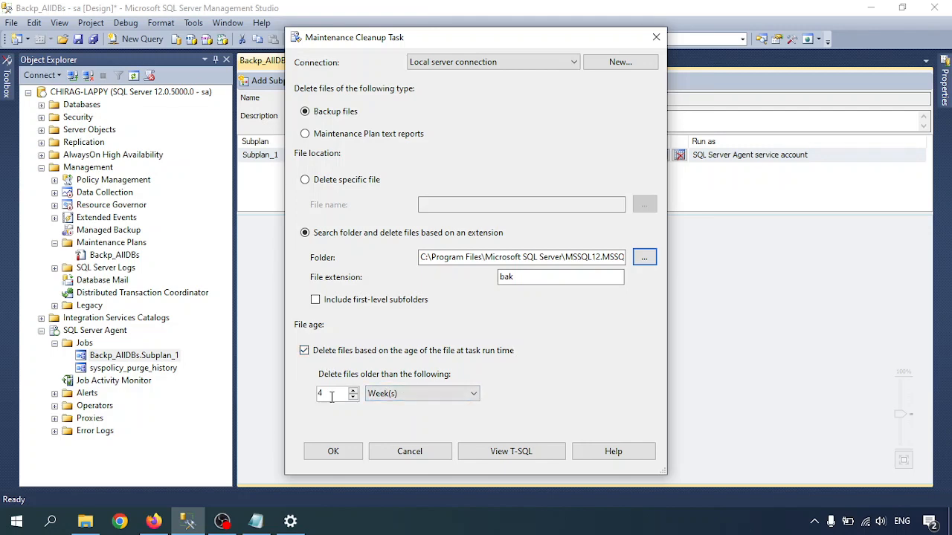
Step: Set the cleanup task's file age limit to delete backup files older than 1 week
{"action": "left_click_drag", "start_coordinate": [331, 392], "coordinate": [309, 392]}
{"action": "type", "text": "1"}
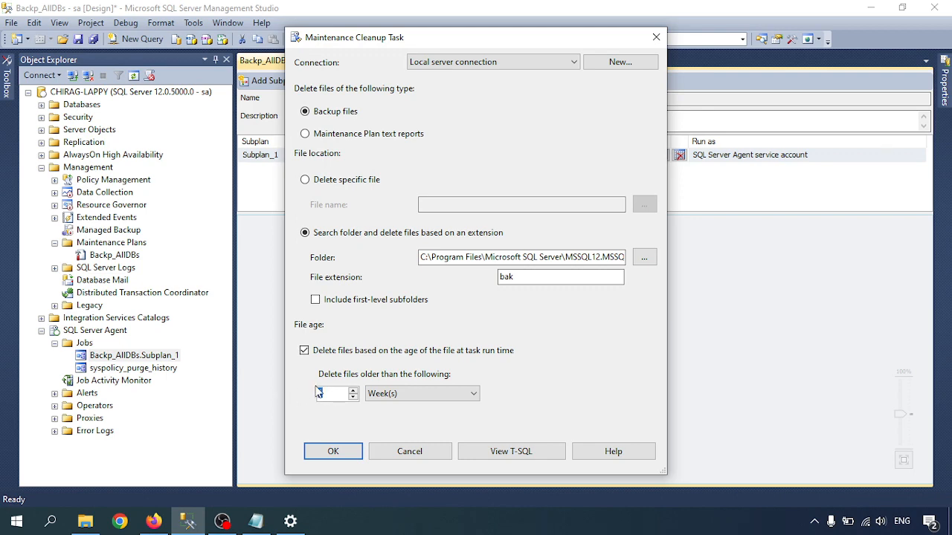
{"action": "left_click_drag", "start_coordinate": [318, 393], "coordinate": [318, 405]}
{"action": "left_click", "coordinate": [382, 394]}
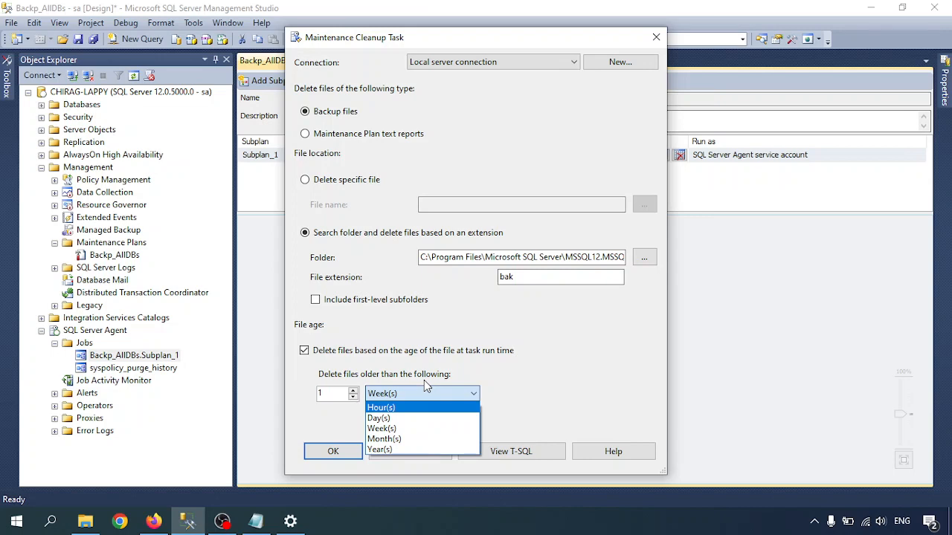
{"action": "left_click", "coordinate": [391, 428]}
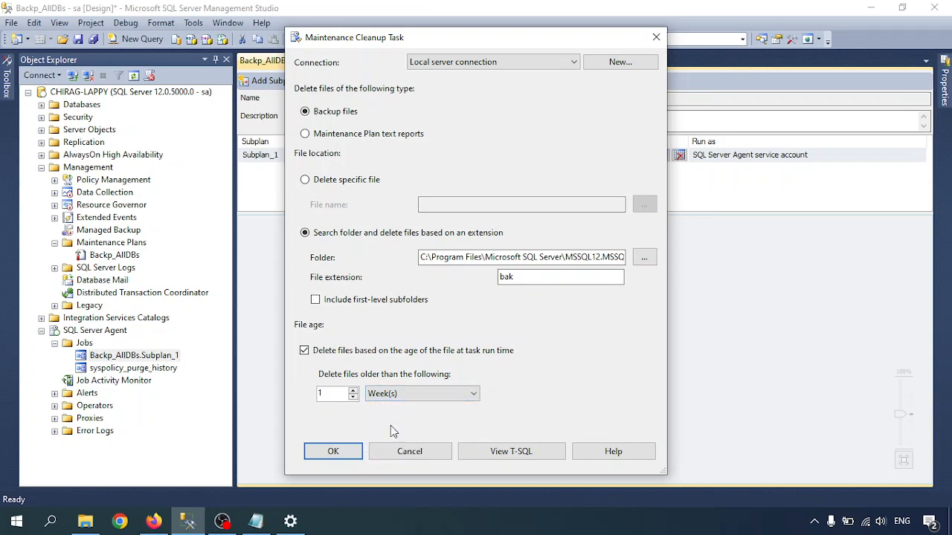
{"action": "left_click", "coordinate": [391, 394]}
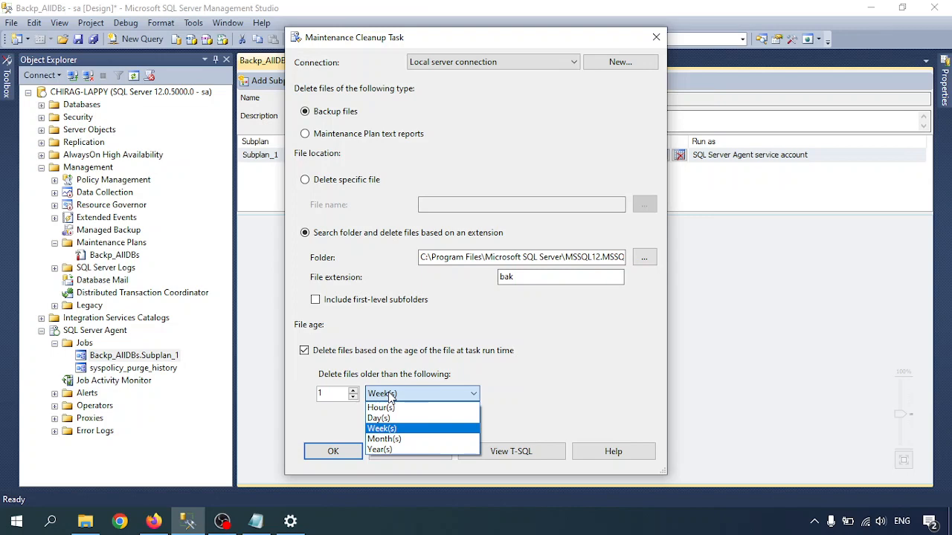
{"action": "left_click", "coordinate": [382, 430]}
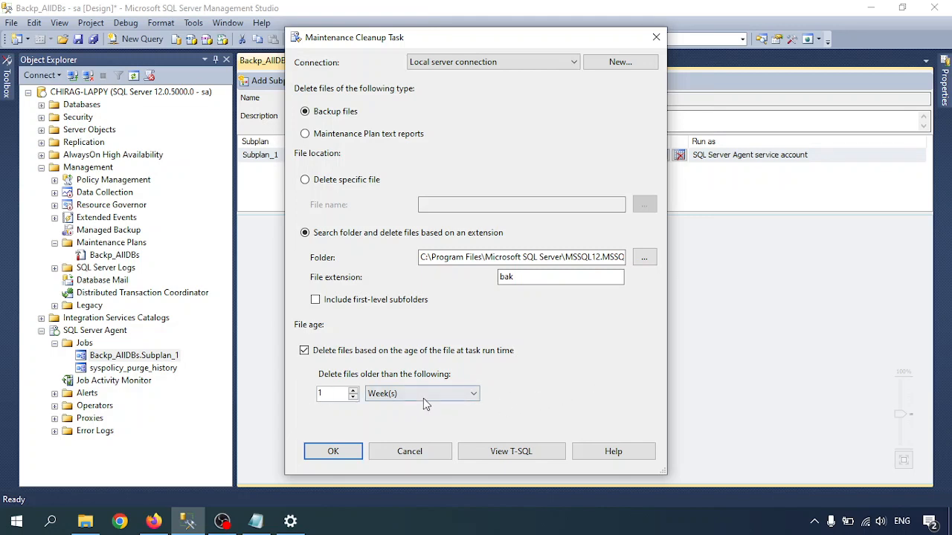
Step: Review the cleanup task's generated T-SQL, including its cutoff date, close it, and confirm the task settings
{"action": "left_click", "coordinate": [508, 454]}
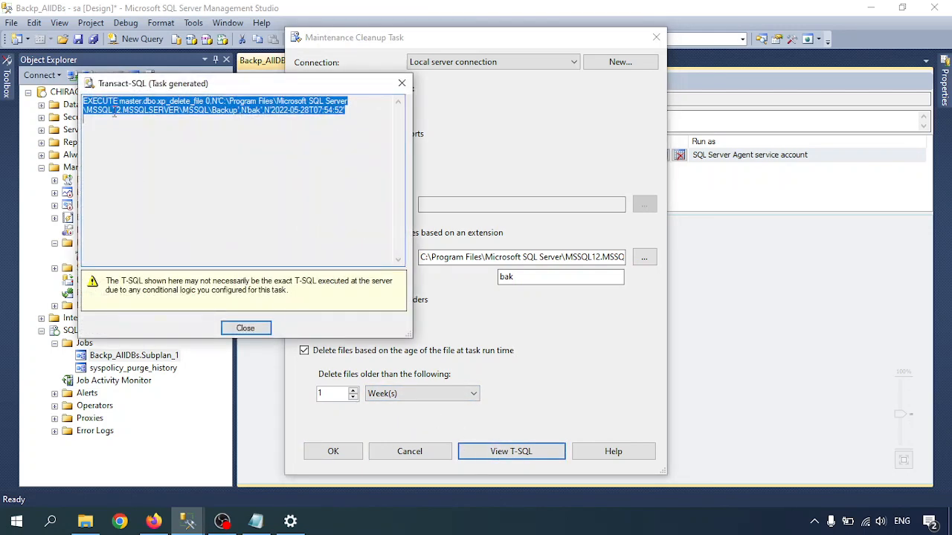
{"action": "left_click", "coordinate": [114, 111]}
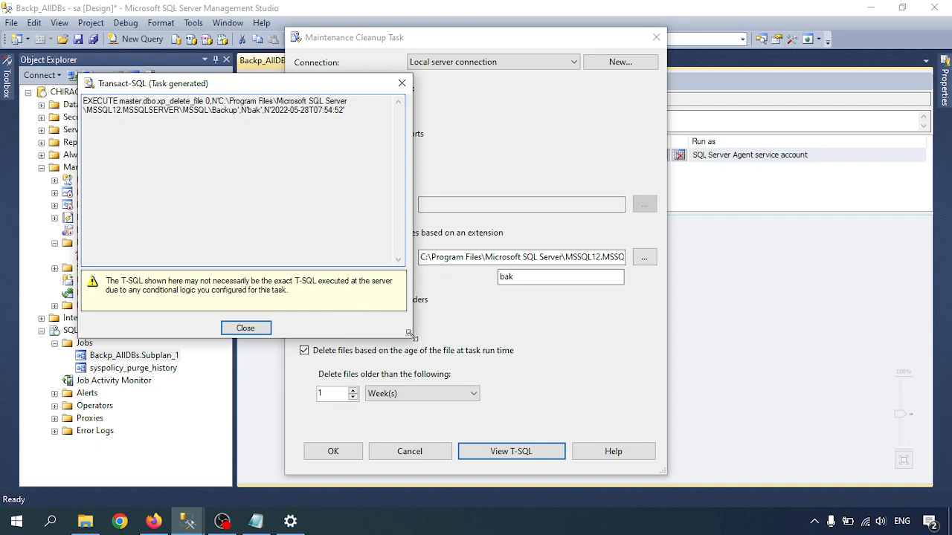
{"action": "left_click_drag", "start_coordinate": [410, 333], "coordinate": [703, 439]}
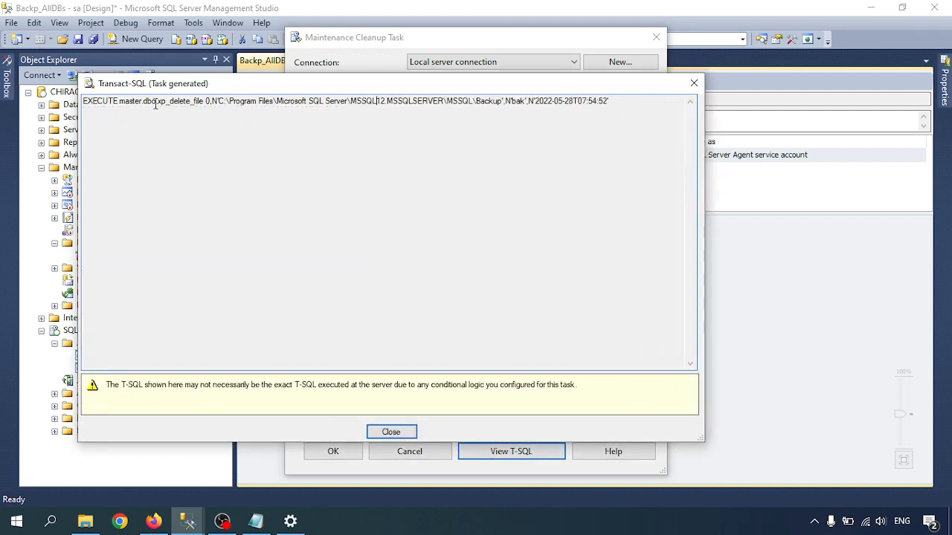
{"action": "left_click_drag", "start_coordinate": [178, 102], "coordinate": [608, 125]}
{"action": "left_click", "coordinate": [550, 103]}
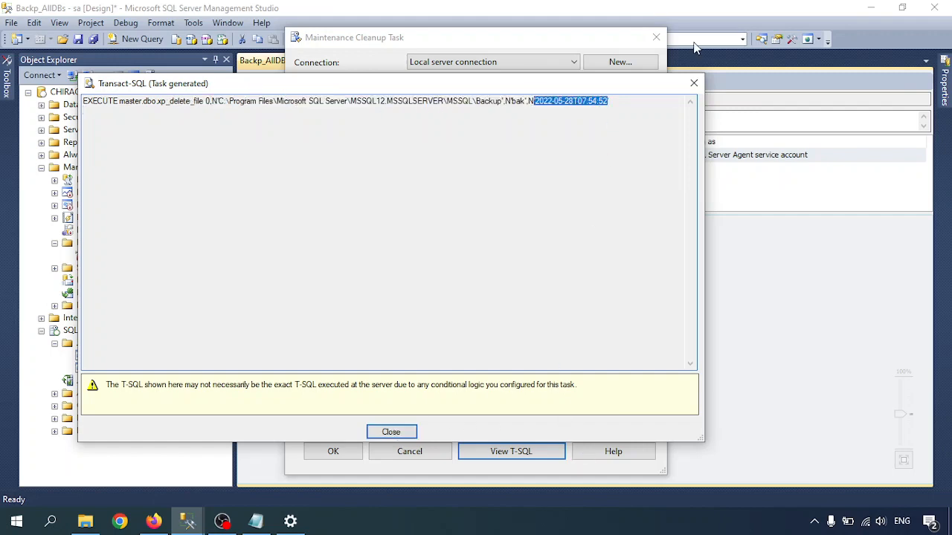
{"action": "left_click", "coordinate": [693, 82]}
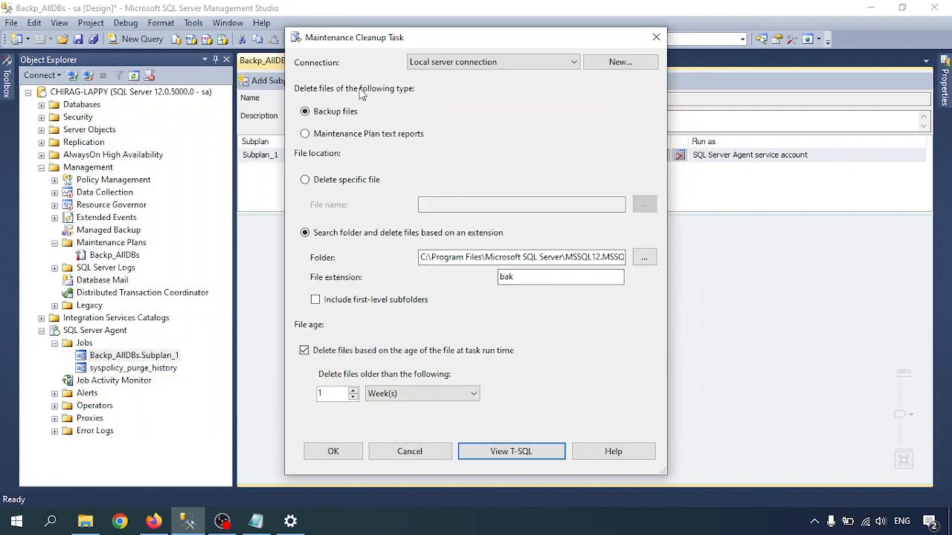
{"action": "left_click", "coordinate": [332, 452]}
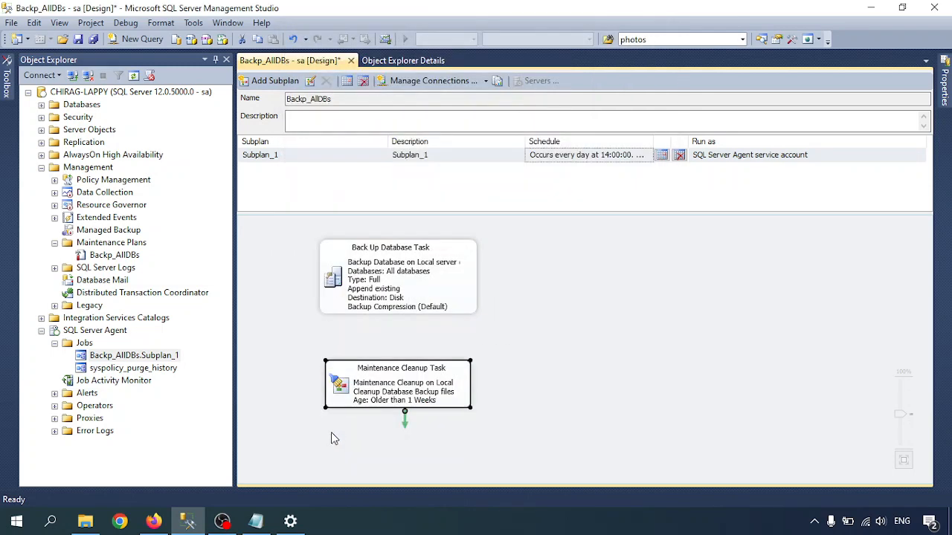
Step: Connect the Back Up Database Task to the Maintenance Cleanup Task with its precedence arrow and save the maintenance plan
{"action": "left_click", "coordinate": [411, 332]}
{"action": "left_click", "coordinate": [396, 297]}
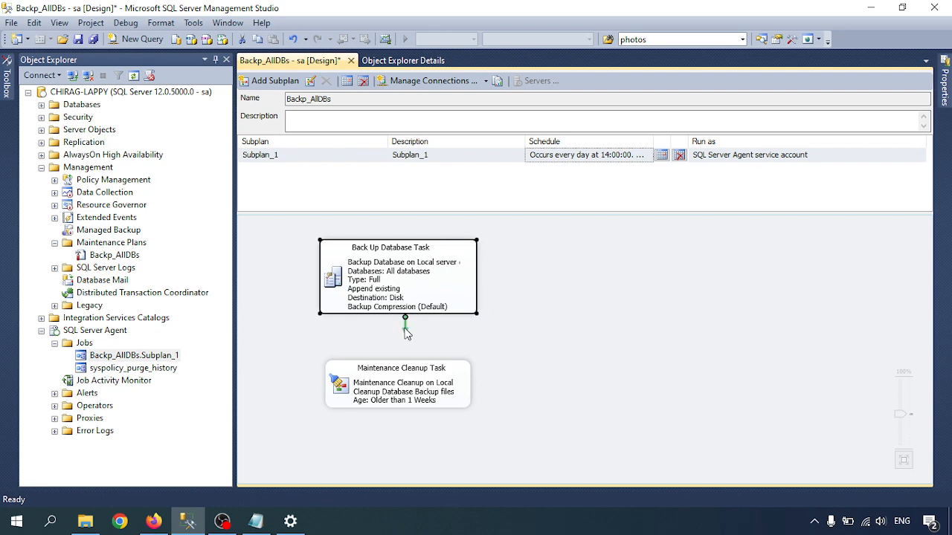
{"action": "left_click_drag", "start_coordinate": [406, 333], "coordinate": [406, 370]}
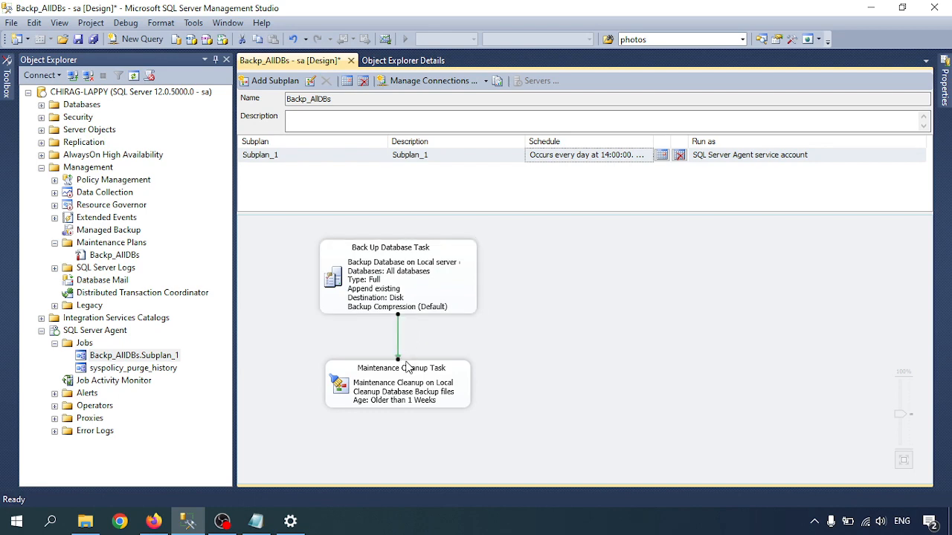
{"action": "left_click", "coordinate": [383, 288]}
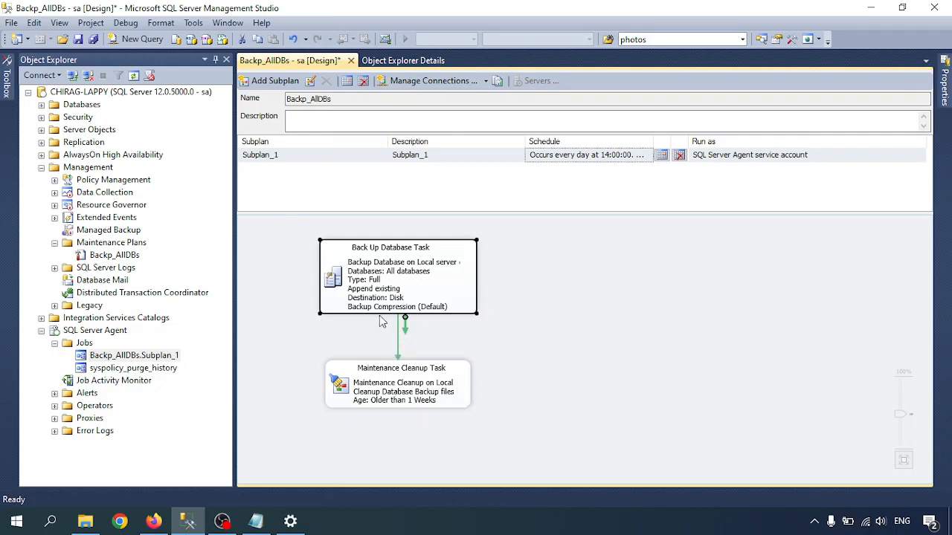
{"action": "left_click", "coordinate": [450, 355]}
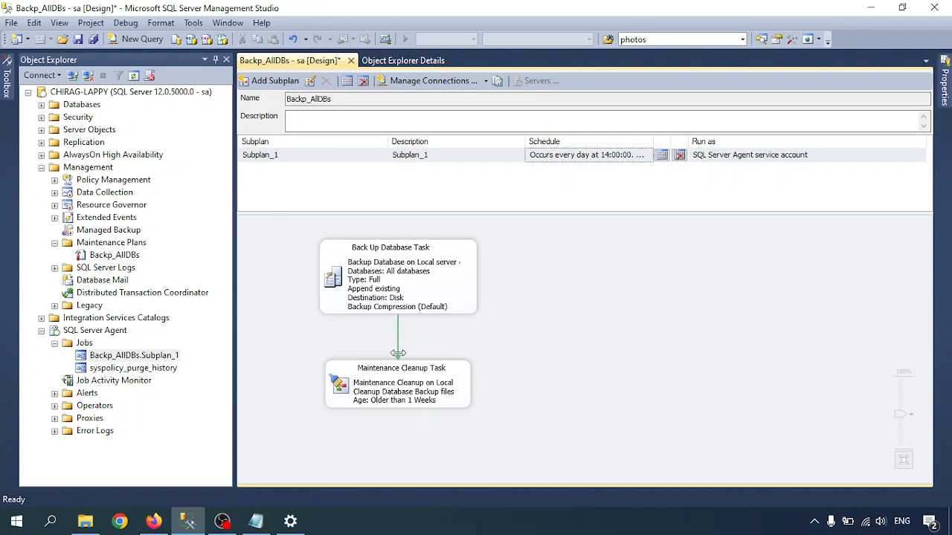
{"action": "key", "text": "ctrl+s"}
Step: Inspect the Backp_AllDBs.Subplan_1 job's Subplan_1 step, including its general and advanced settings, and close the properties without changing anything
{"action": "double_click", "coordinate": [131, 356]}
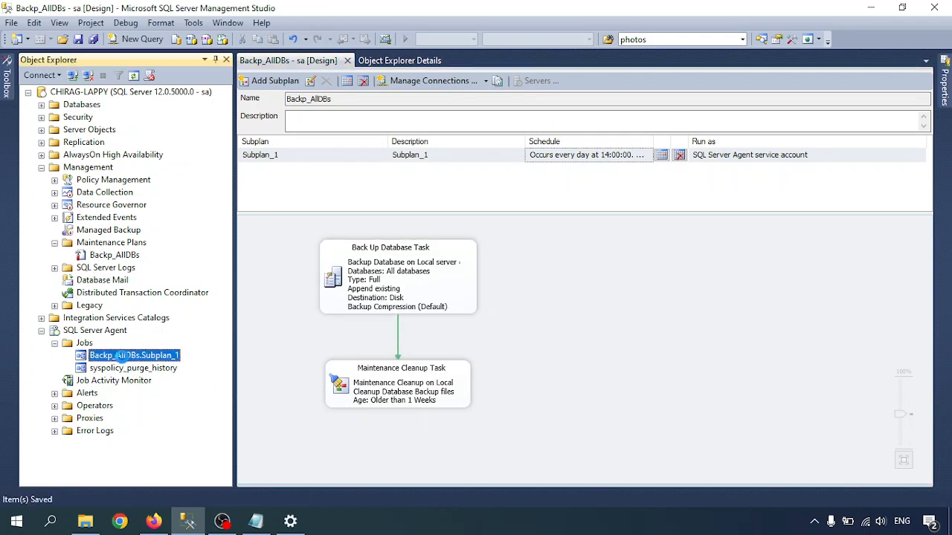
{"action": "left_click", "coordinate": [262, 86]}
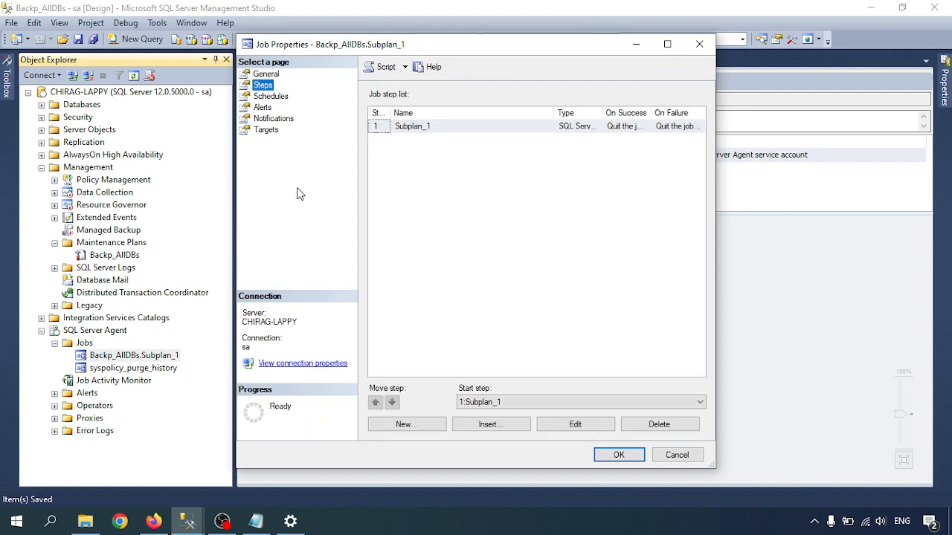
{"action": "left_click", "coordinate": [575, 426]}
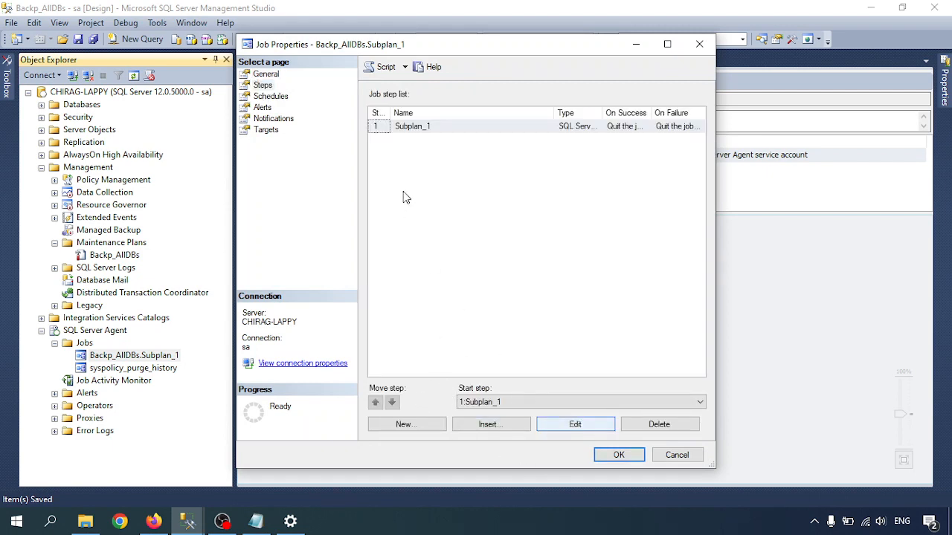
{"action": "left_click", "coordinate": [545, 420]}
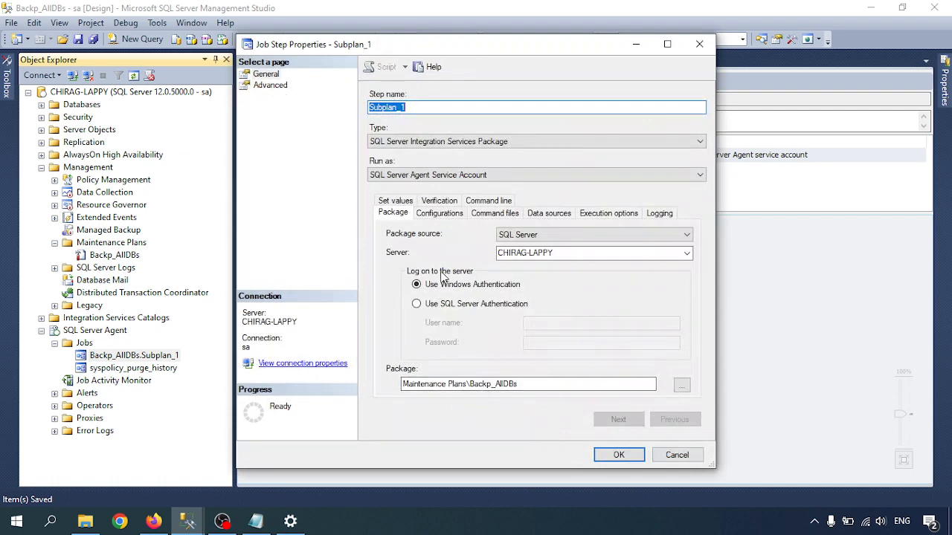
{"action": "left_click", "coordinate": [277, 86]}
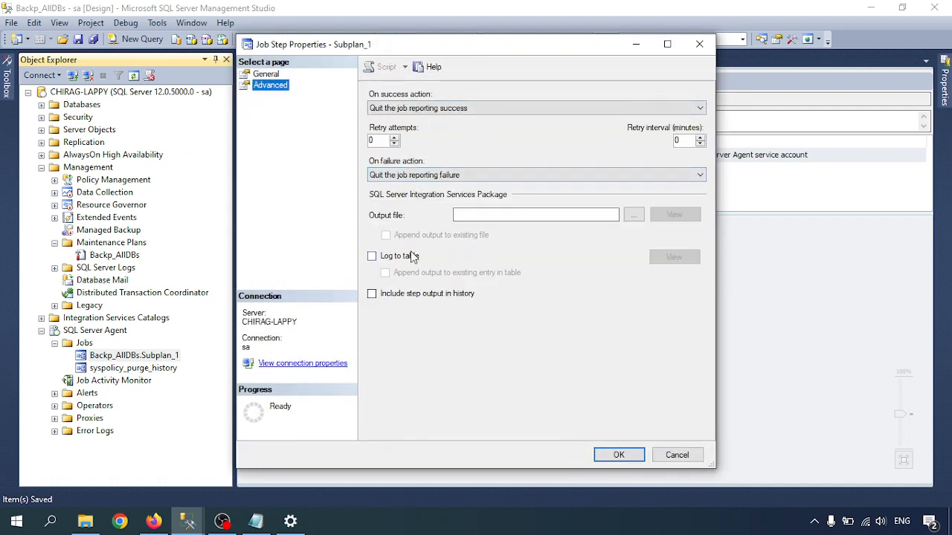
{"action": "left_click", "coordinate": [261, 76]}
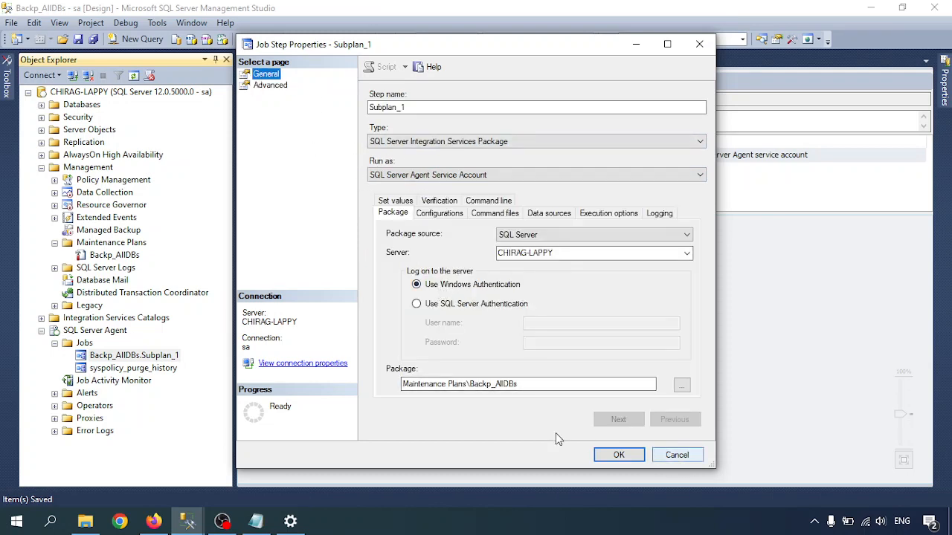
{"action": "left_click", "coordinate": [668, 454]}
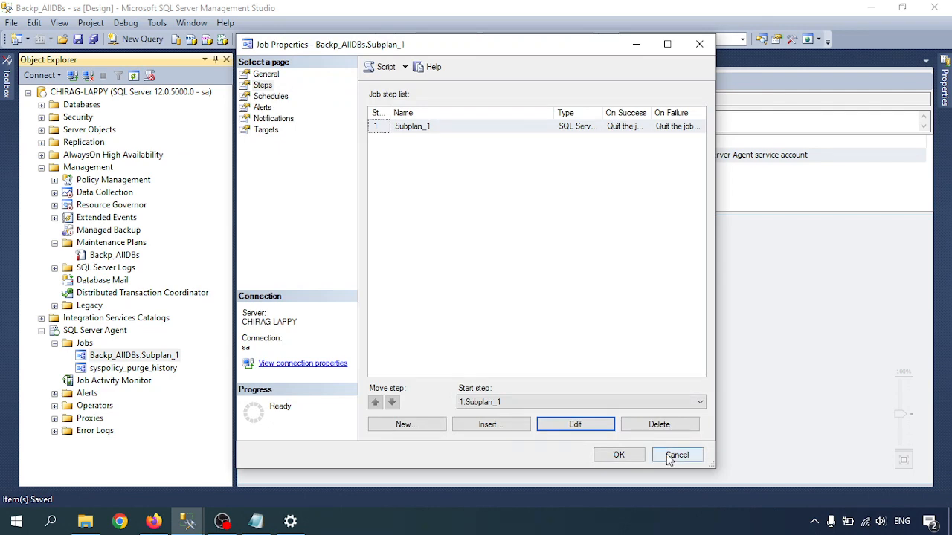
{"action": "left_click", "coordinate": [674, 458]}
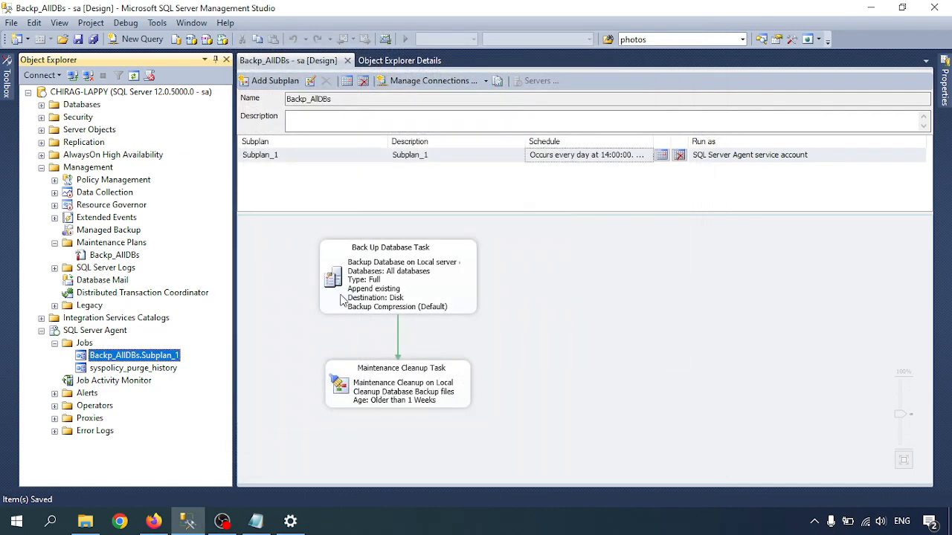
Step: Examine the precedence constraint between the backup and cleanup tasks, review its value options, keep Success, and cancel the editor
{"action": "left_click", "coordinate": [522, 346]}
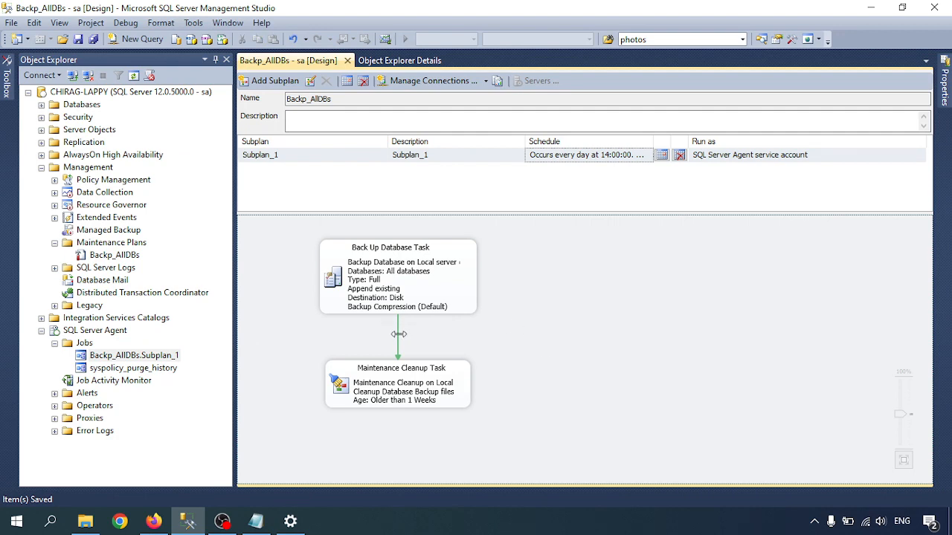
{"action": "left_click", "coordinate": [401, 297]}
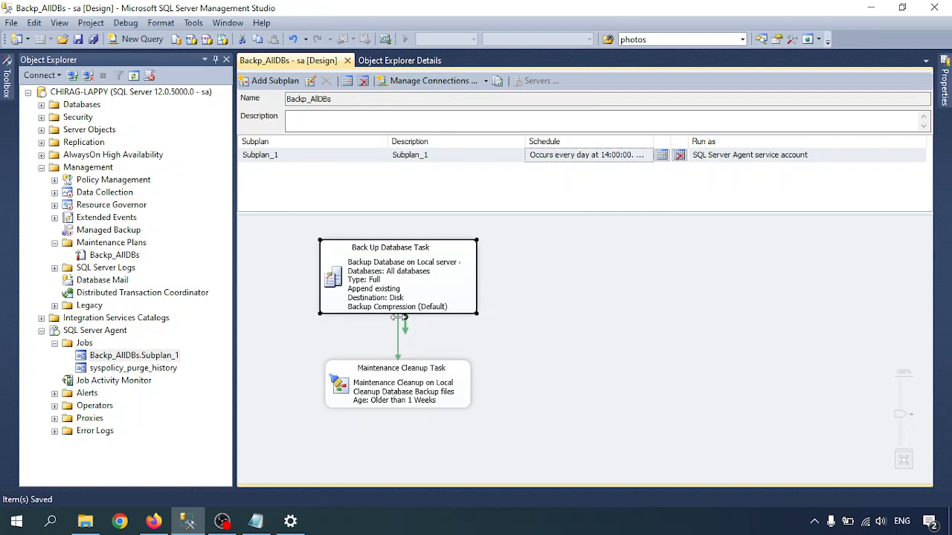
{"action": "double_click", "coordinate": [398, 342]}
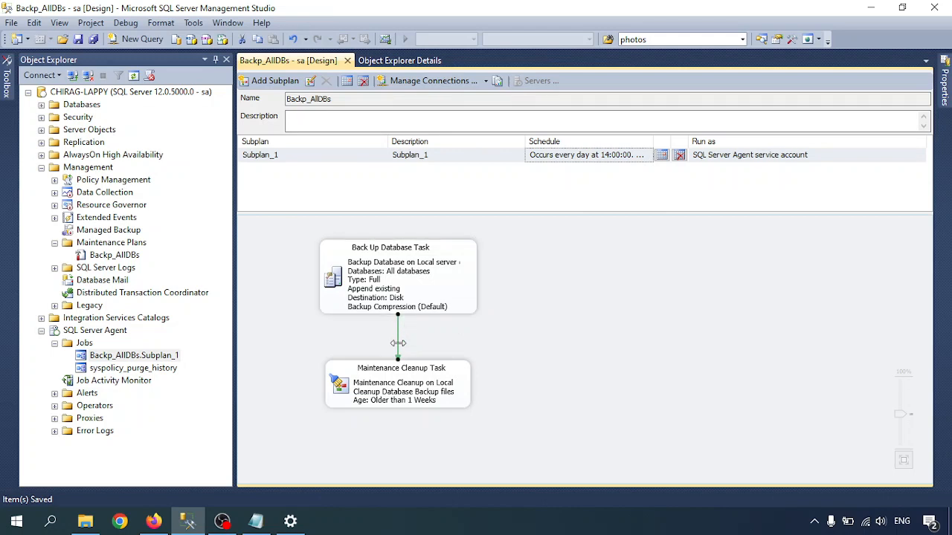
{"action": "left_click", "coordinate": [421, 213]}
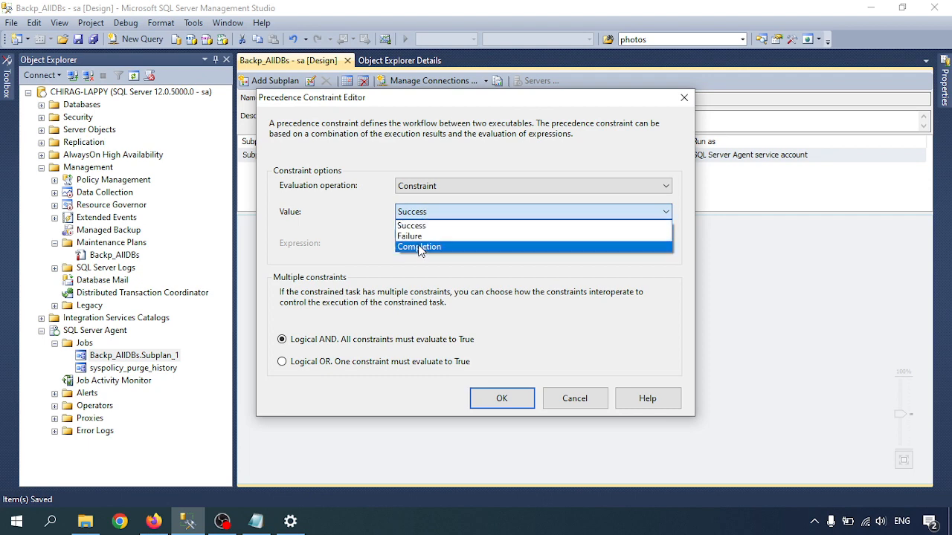
{"action": "left_click", "coordinate": [402, 225]}
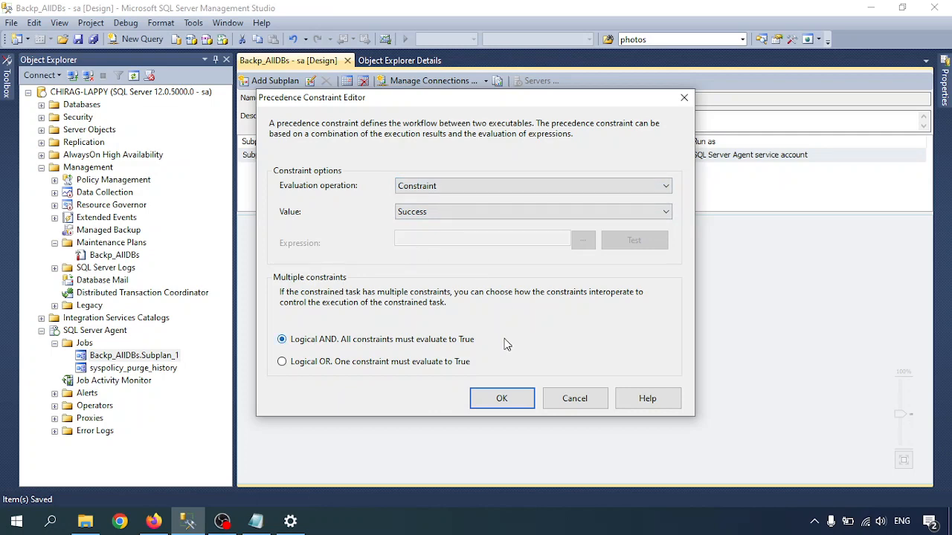
{"action": "left_click", "coordinate": [577, 403]}
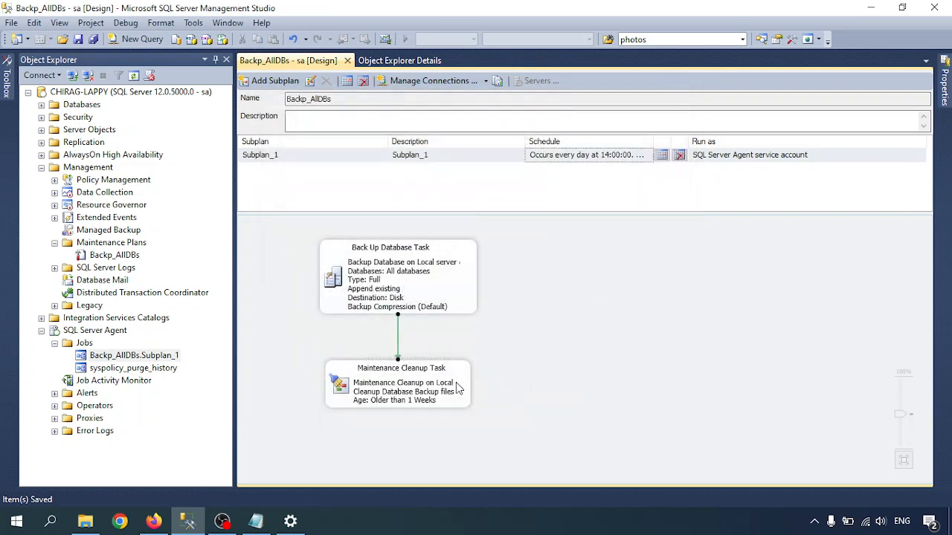
Step: Look over the Back Up Database Task's flow into the cleanup task and switch to the tutorial notes in Notepad
{"action": "left_click", "coordinate": [387, 283]}
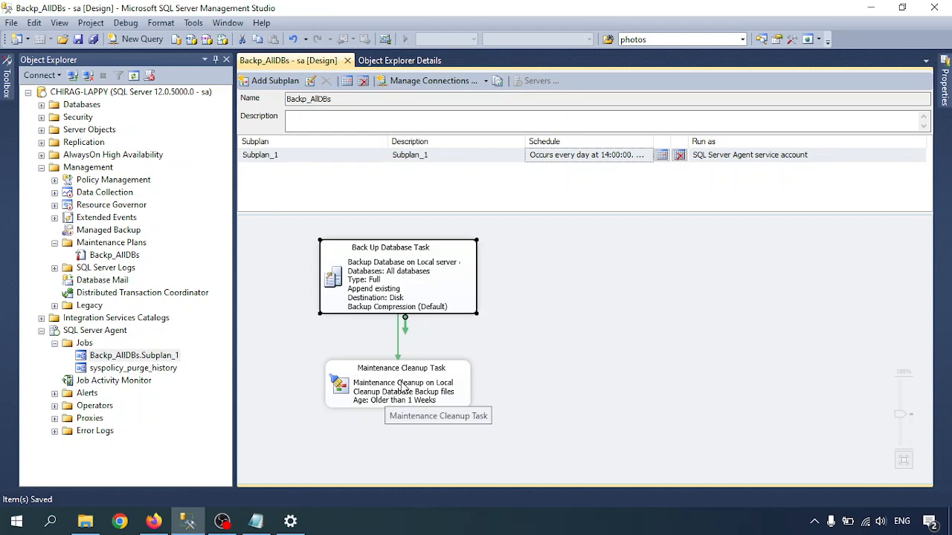
{"action": "left_click", "coordinate": [527, 350]}
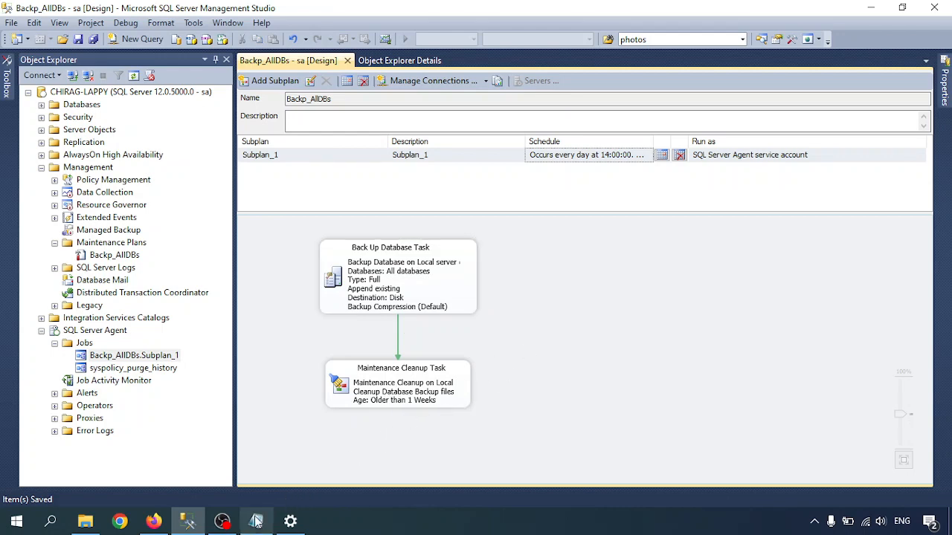
{"action": "left_click", "coordinate": [255, 522]}
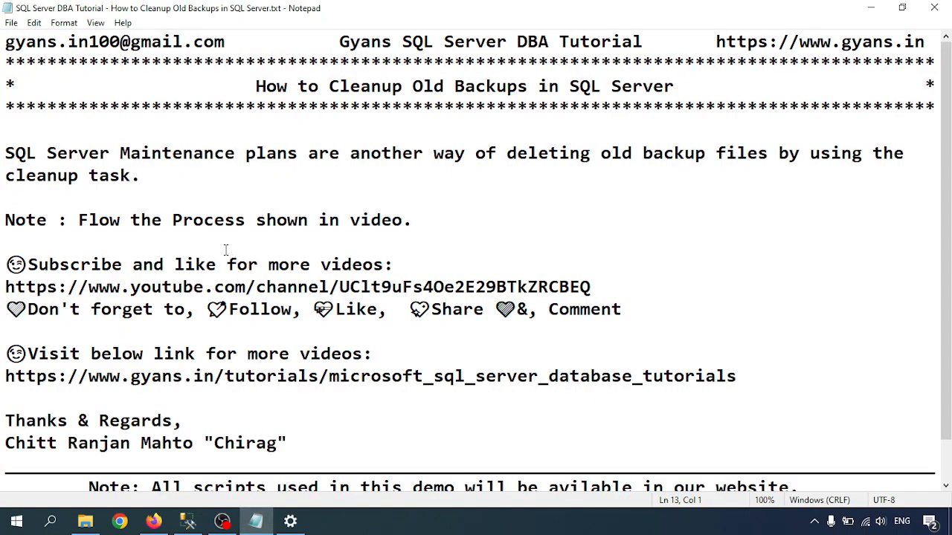